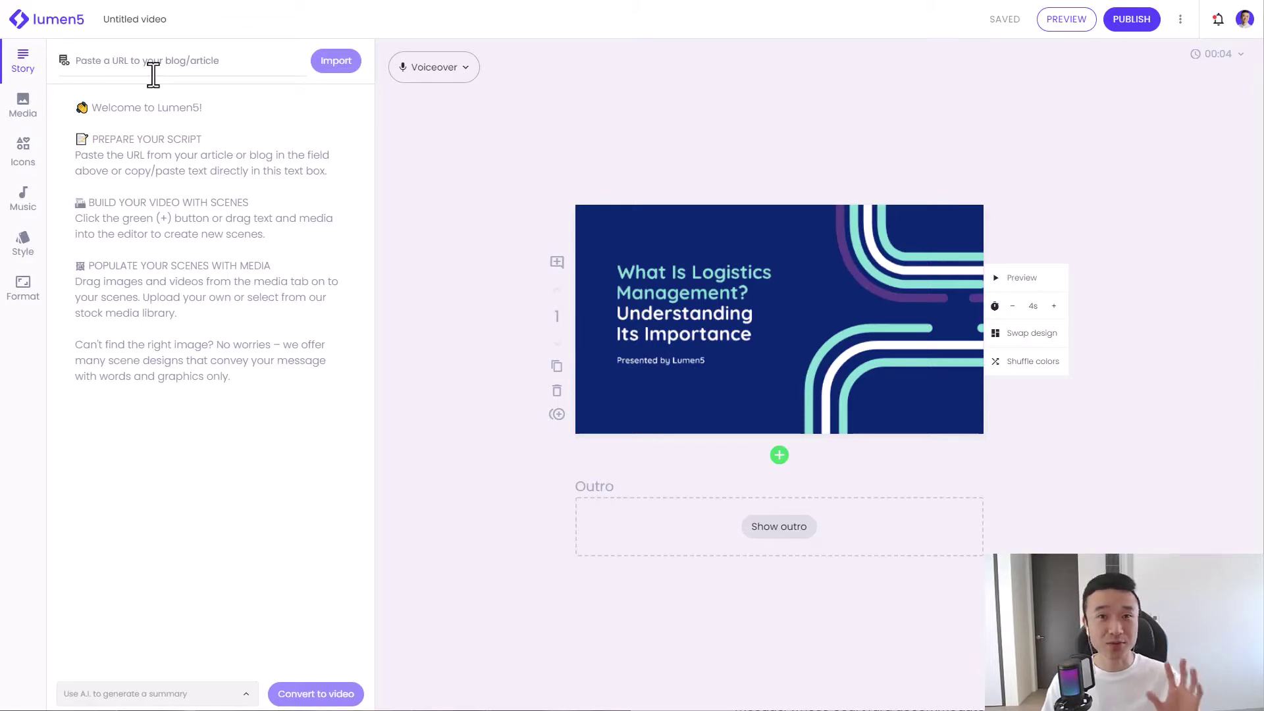
Paste the cities article as the script, put its title on scene 1, and delete the subtitle
click(173, 135)
text(The 3 Largest Cities in the World Tokyo, Japan Tokyo, Japan’s busy capital, mixes the ultramodern and the traditional, from neon-lit skyscrapers to historic temples. The opulent Meiji Shinto Shrine is known for its towering gate and surrounding woods. Jakarta, Indonesia Jakarta, Indonesia’s massive capital, sits on the northwest coast of the island of Java. A historic mix of cultures – Javanese, Malay, Chinese, Arab, Indian and European – has influenced its architecture, language and cuisine. Delhi, India Delhi, India’s capital territory, is a massive metropolitan area in the country’s north. In Old Delhi, a neighborhood dating to the 1600s, stands the imposing Mughal-era Red Fort, a symbol of India, and the sprawling Jama Masjid mosque, whose courtyard accommodates 25,000 people.)
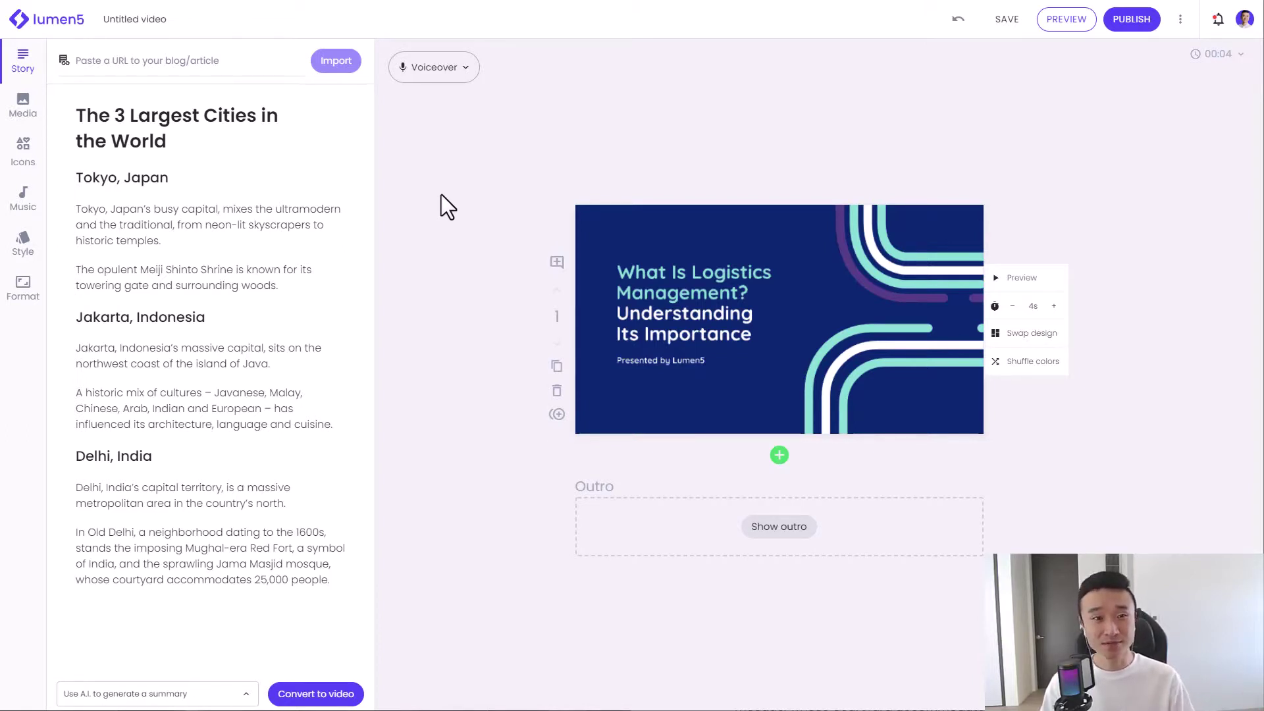
mouse_move(177, 127)
drag(63, 128, 633, 294)
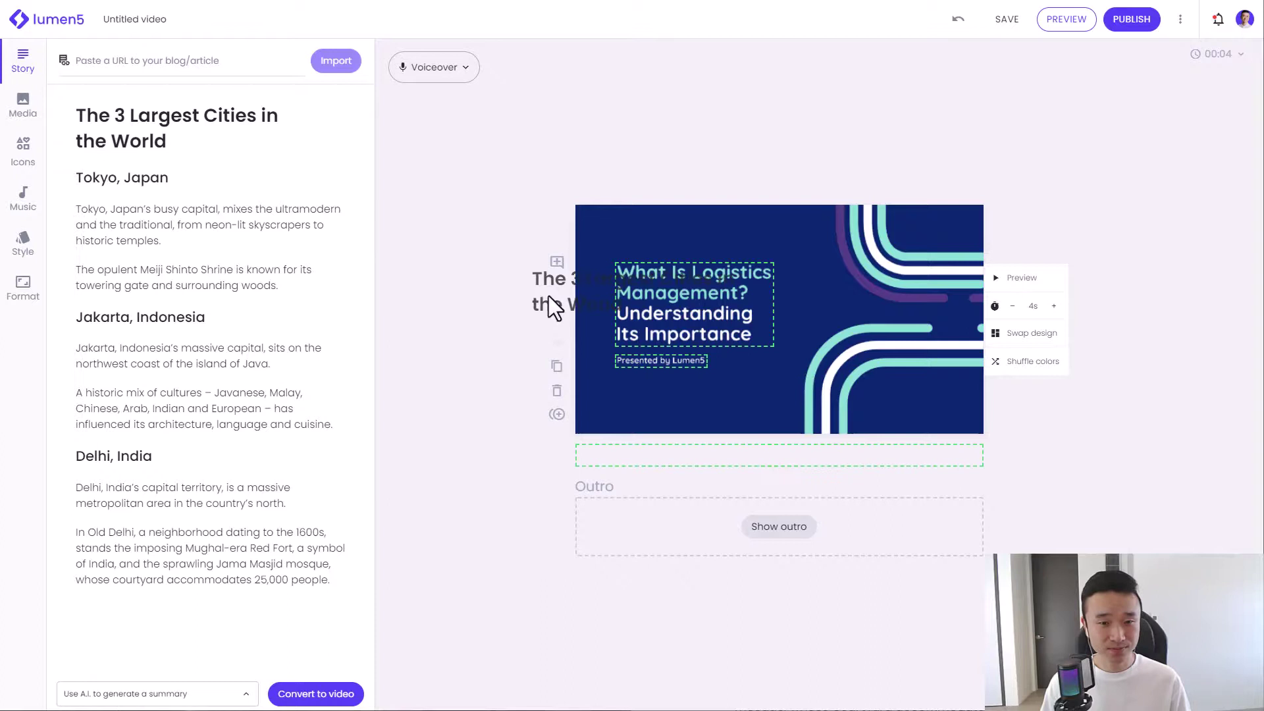
click(686, 345)
key(ctrl+a)
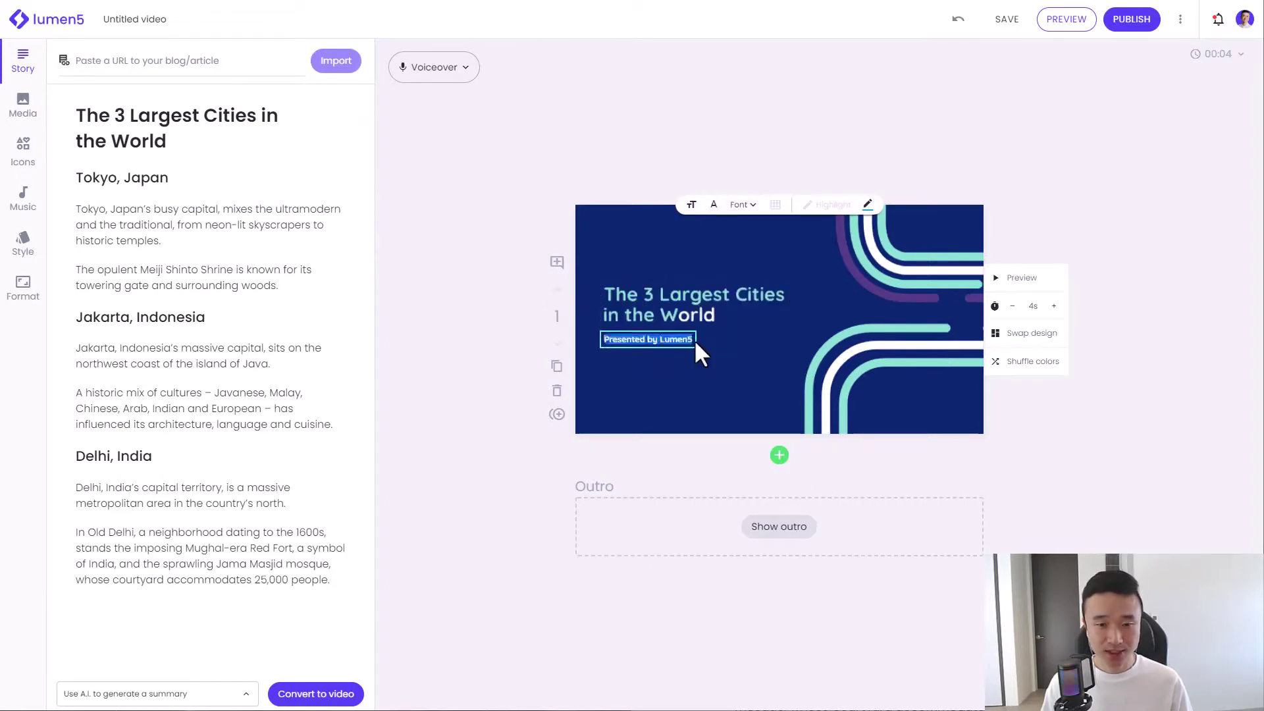
key(Delete)
Make the 'The 3 Largest Cities in the World' title Huge and clear its highlight
click(695, 309)
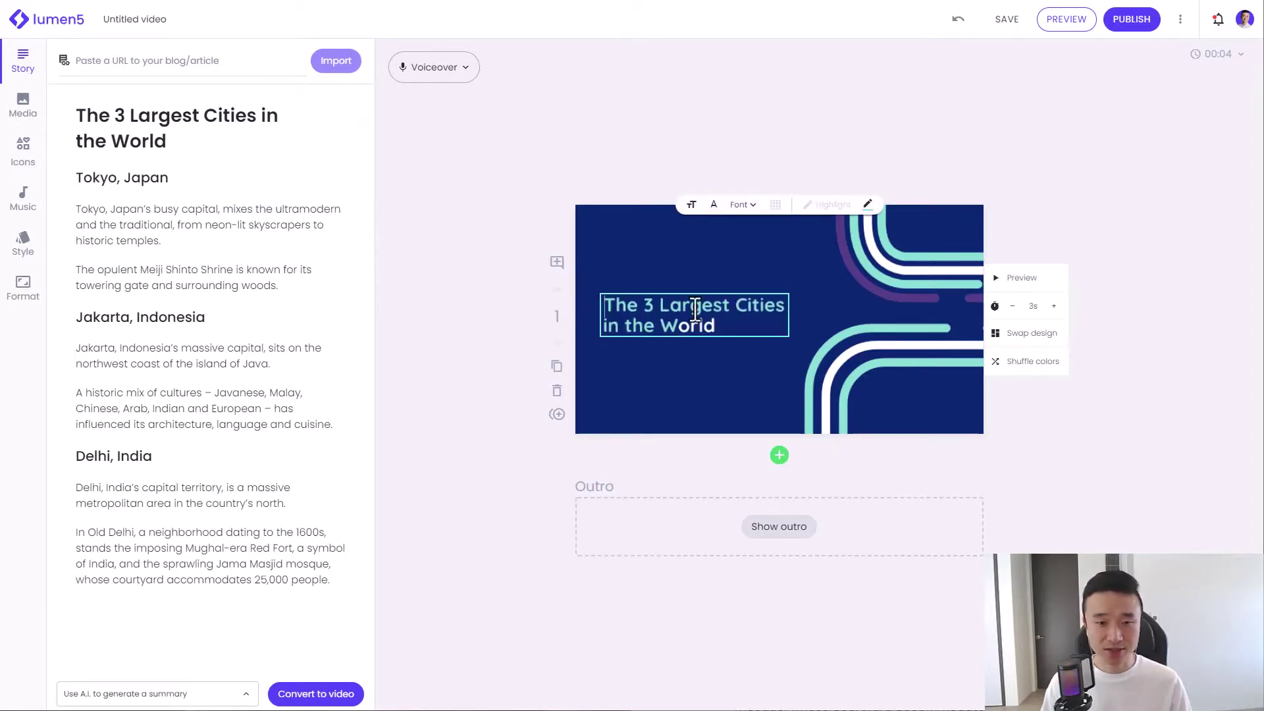
click(691, 204)
click(708, 228)
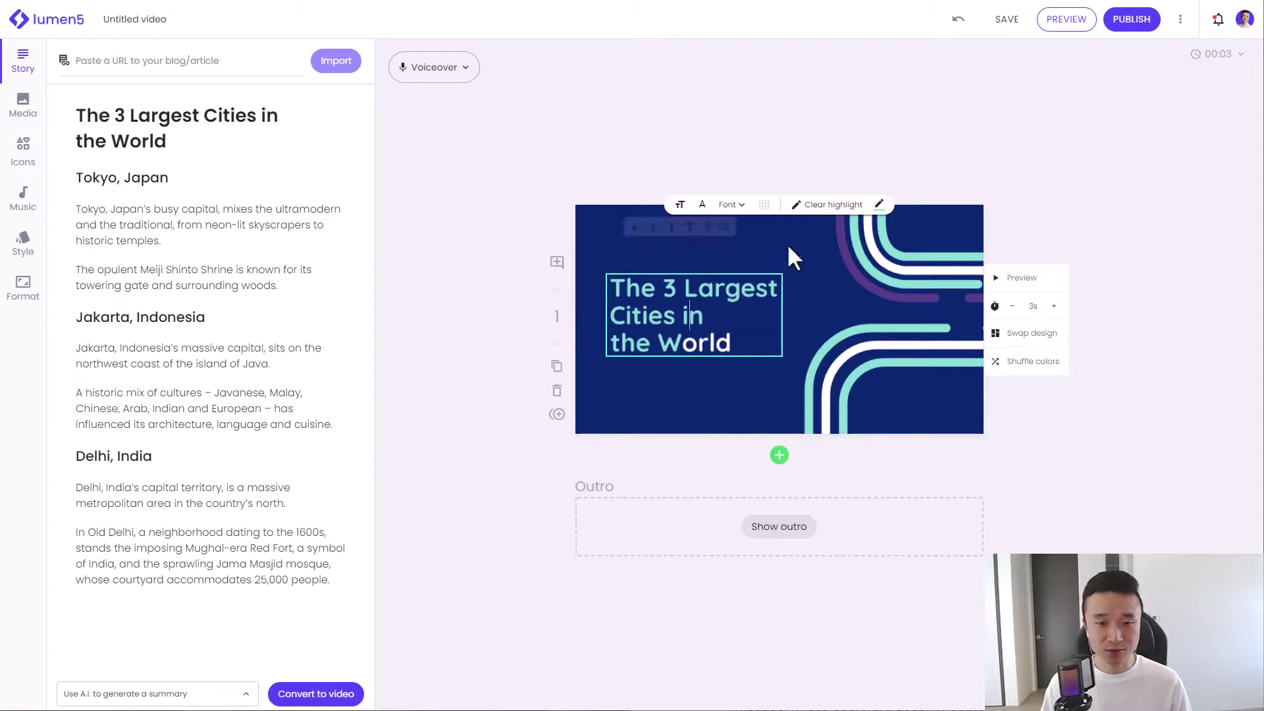
click(830, 205)
key(Escape)
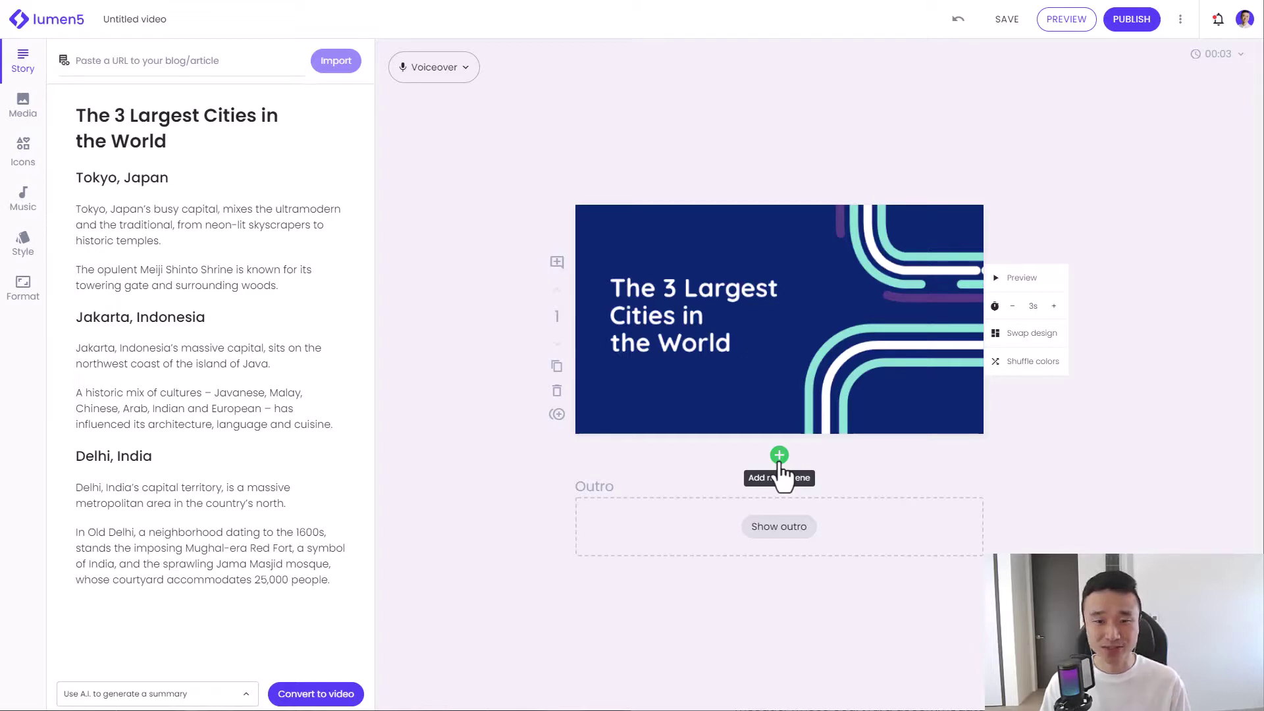
Add scene 2 with a warehouse design and a centred, Huge 'Tokyo, Japan' heading
click(779, 457)
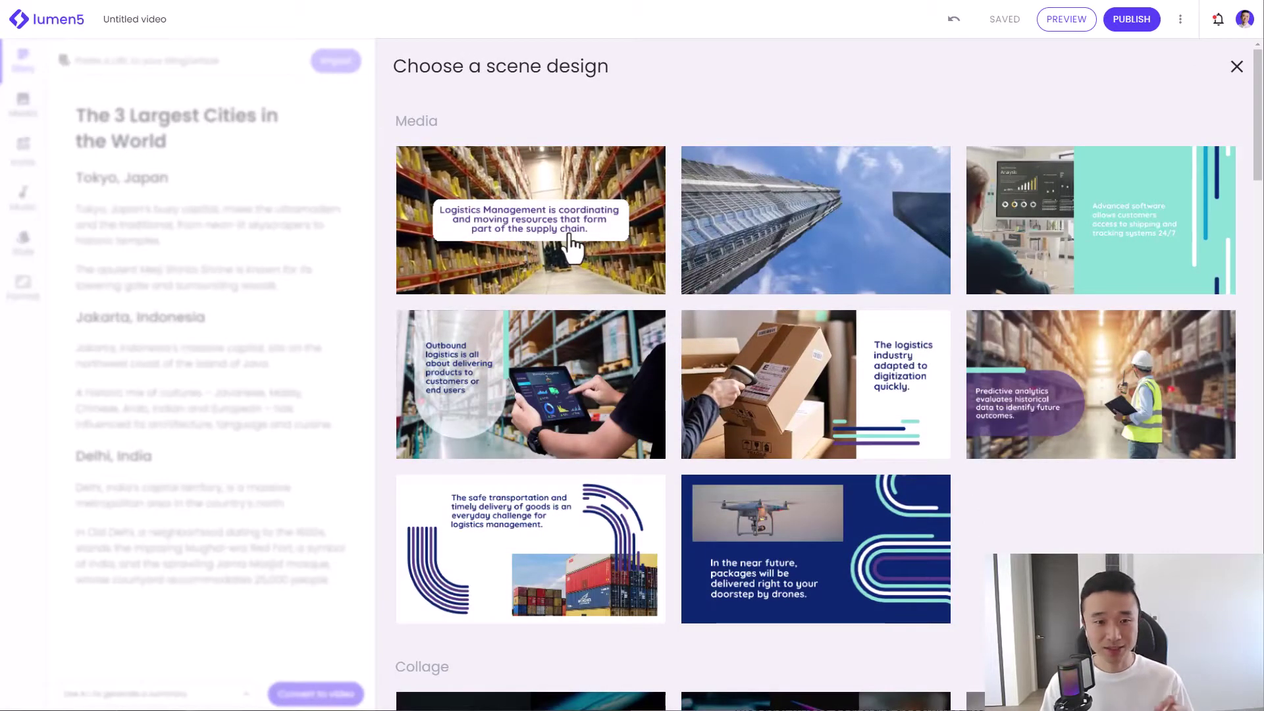
click(574, 244)
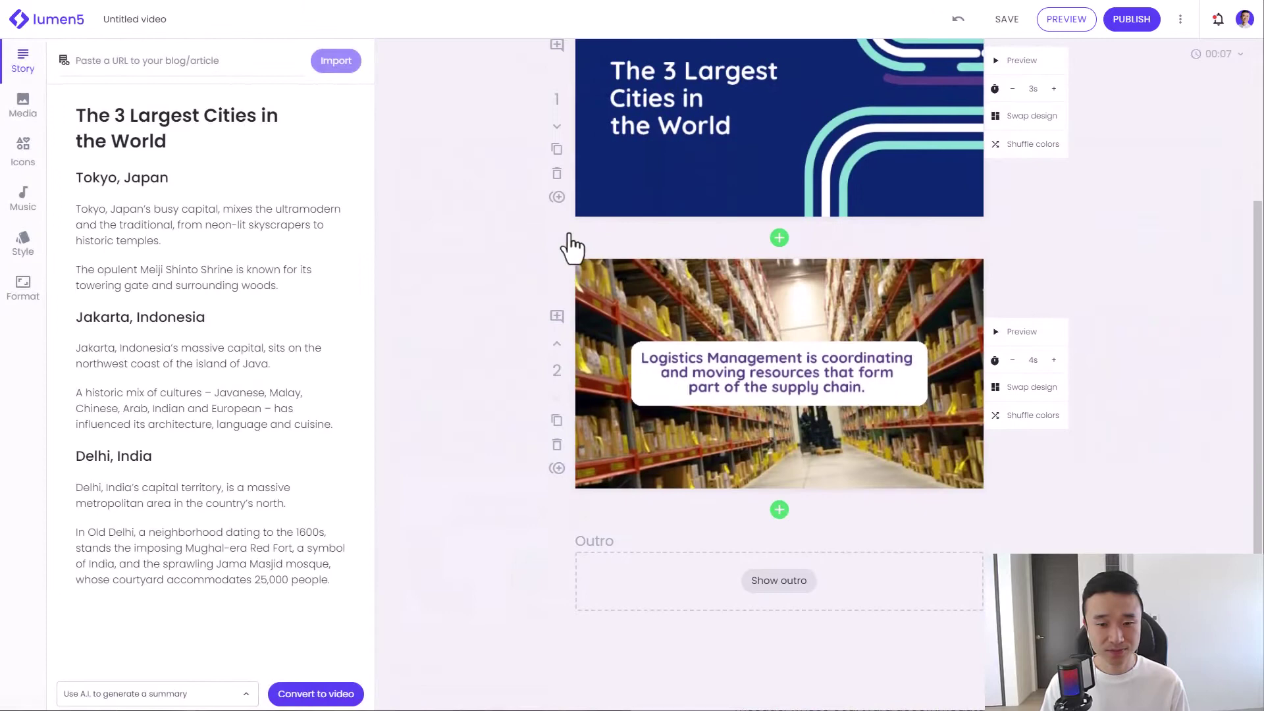
drag(91, 181, 781, 374)
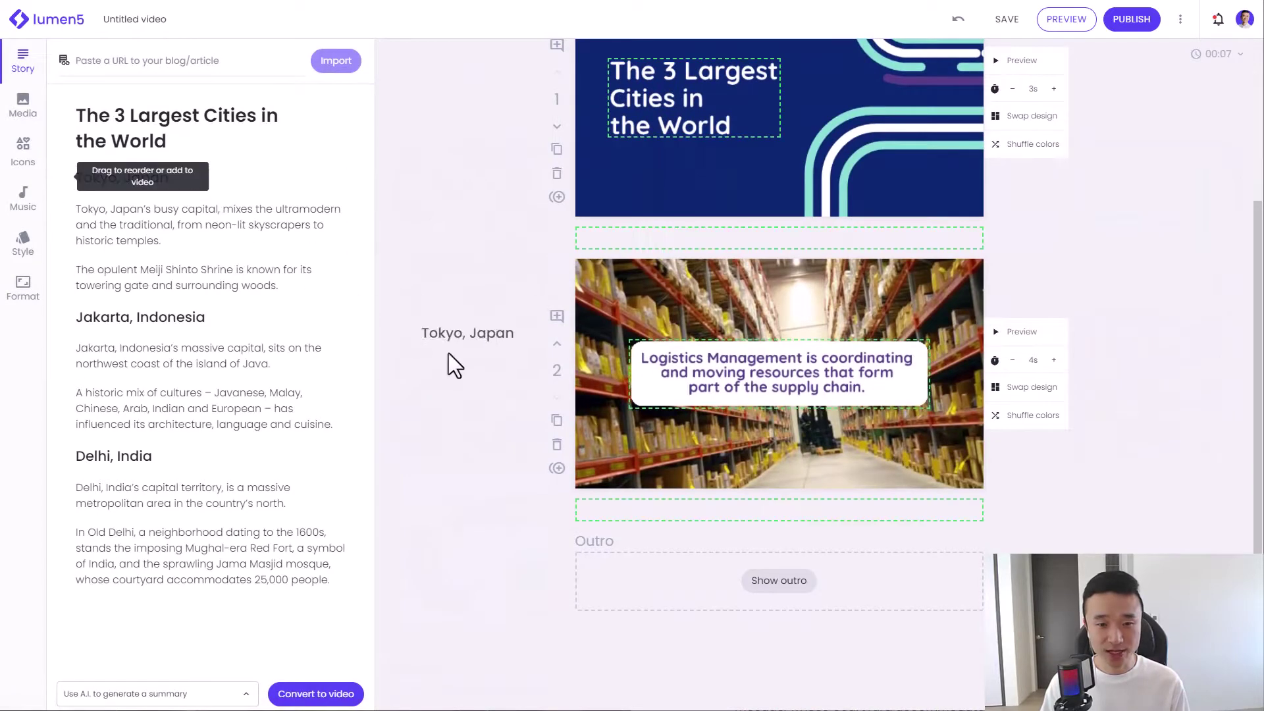
double_click(644, 375)
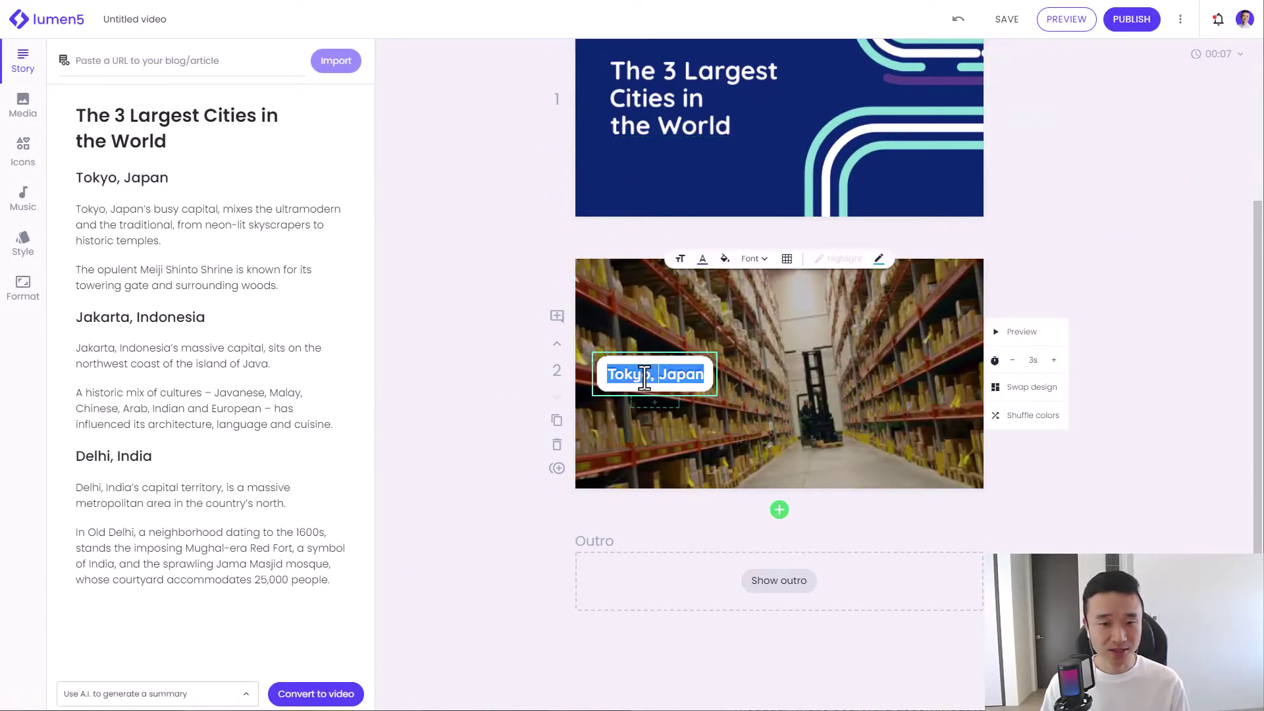
click(787, 258)
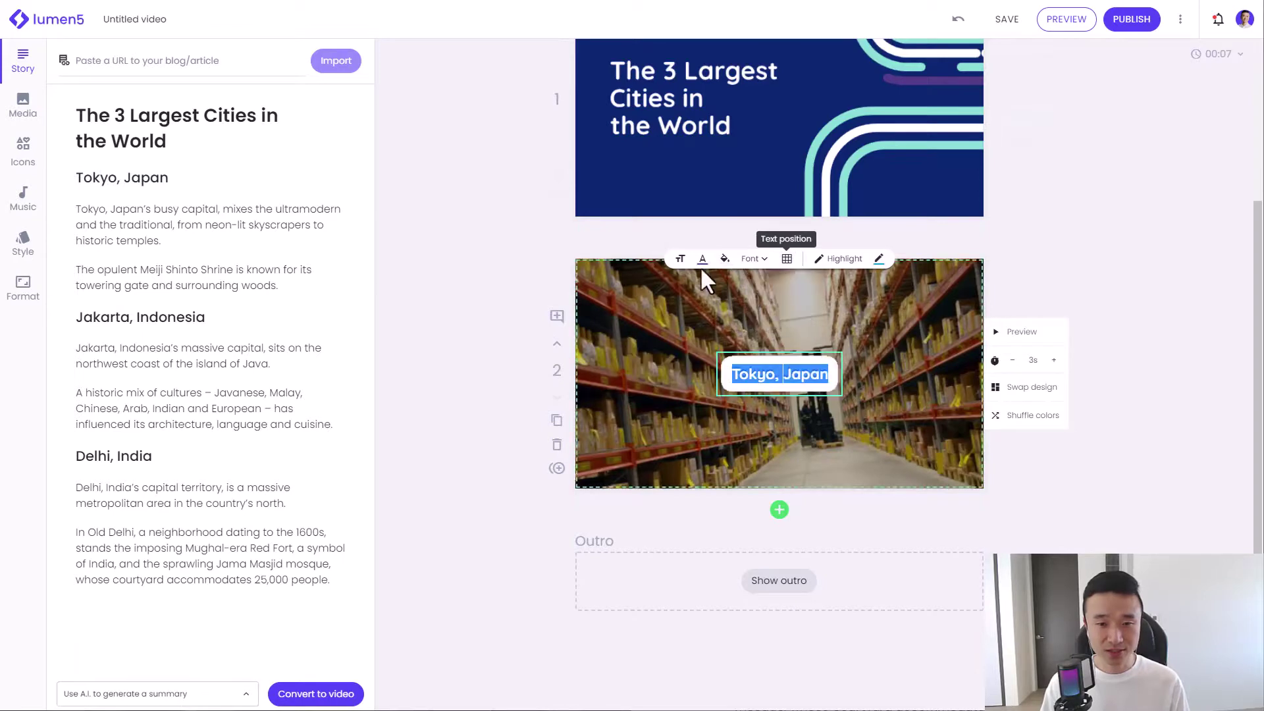
click(680, 259)
click(700, 296)
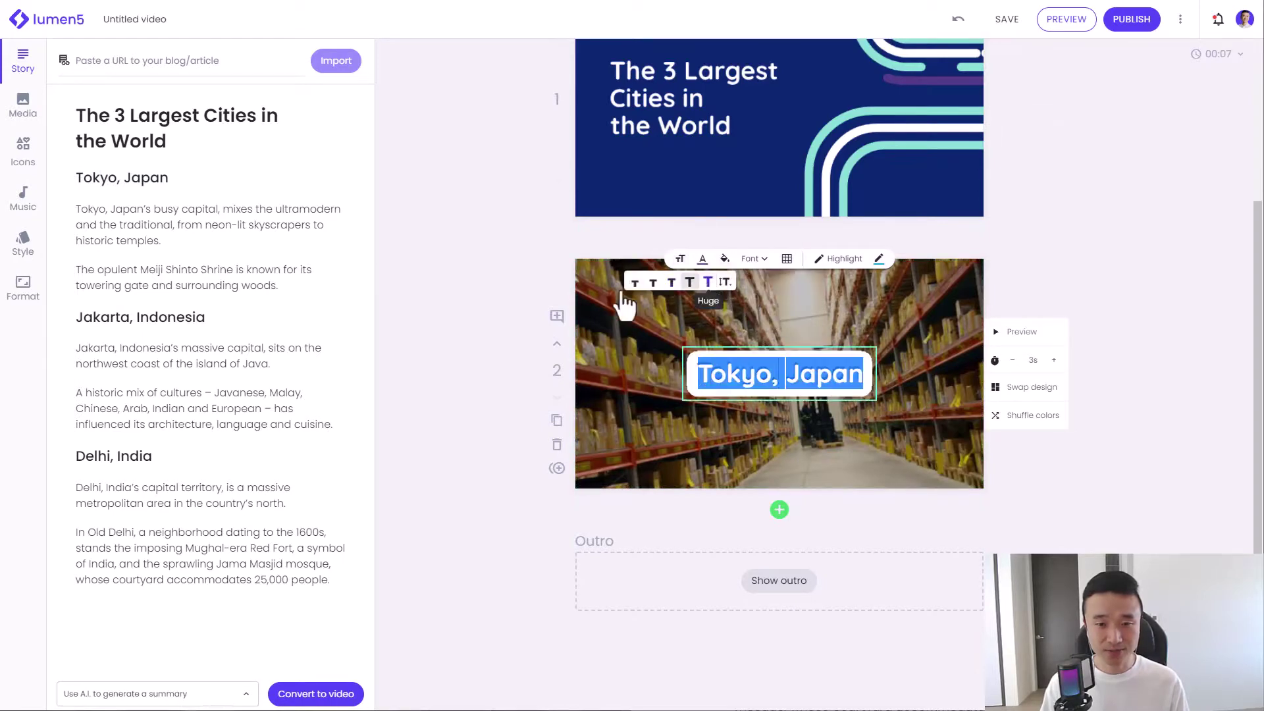
click(479, 367)
scroll(779, 444, down, 1)
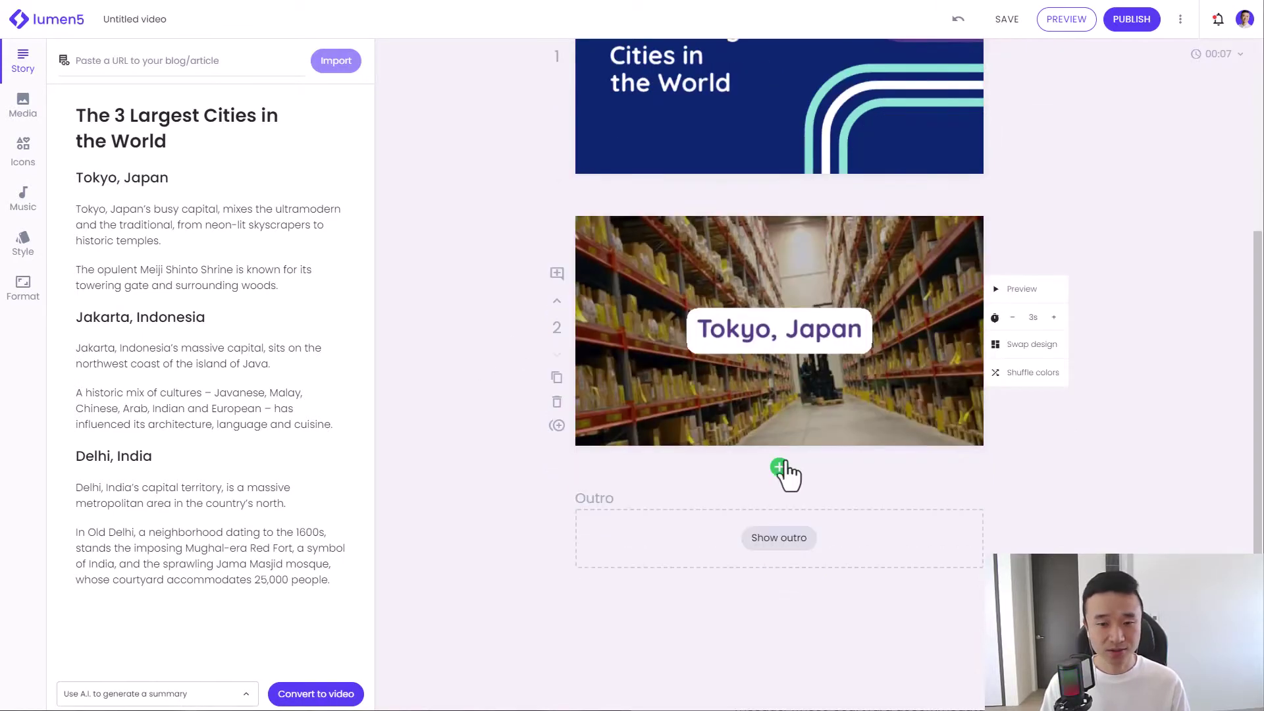
Add scenes 3 and 4 with the Tokyo paragraph and the Meiji Shinto Shrine paragraph
click(779, 468)
scroll(788, 477, down, 1)
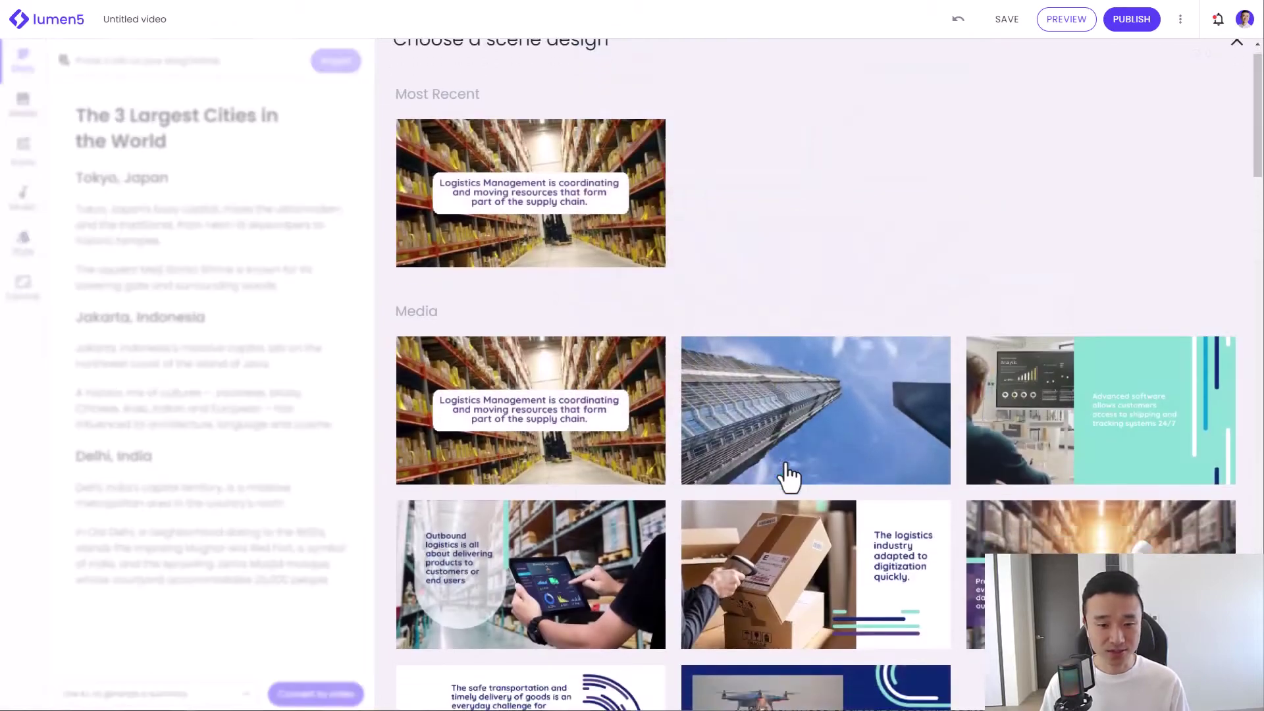
scroll(789, 477, down, 3)
click(1114, 380)
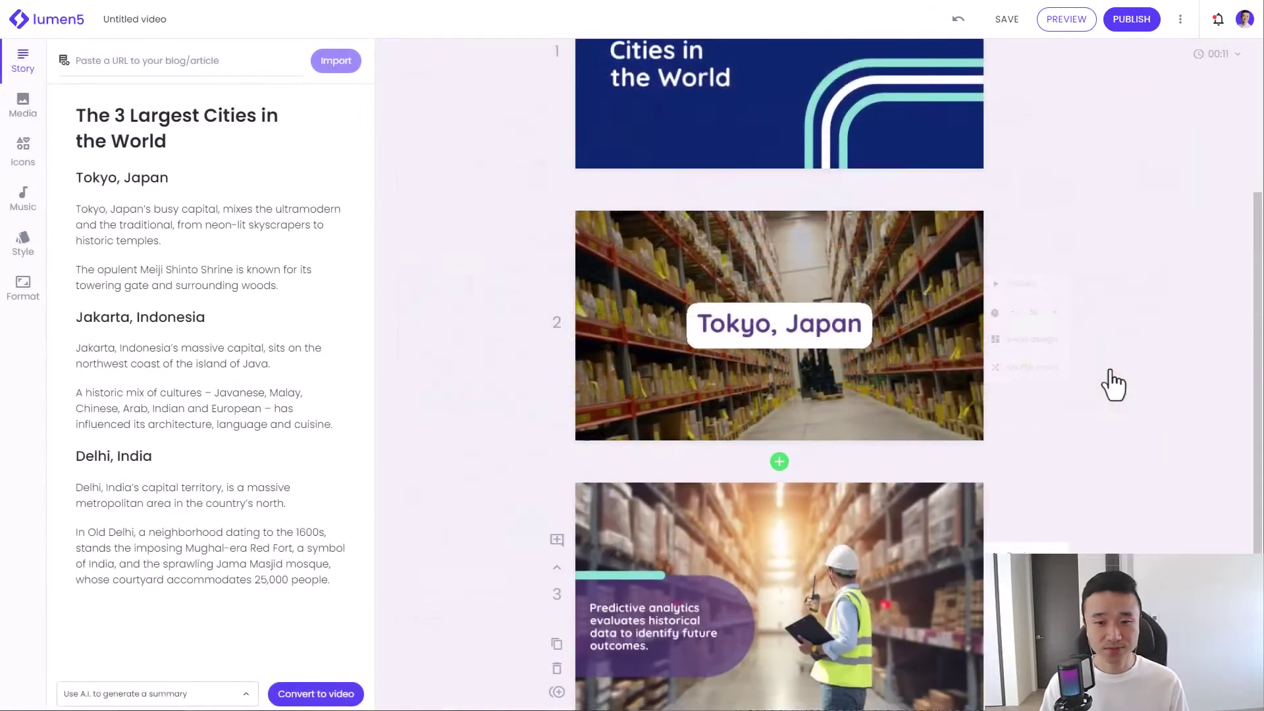
drag(71, 219, 647, 396)
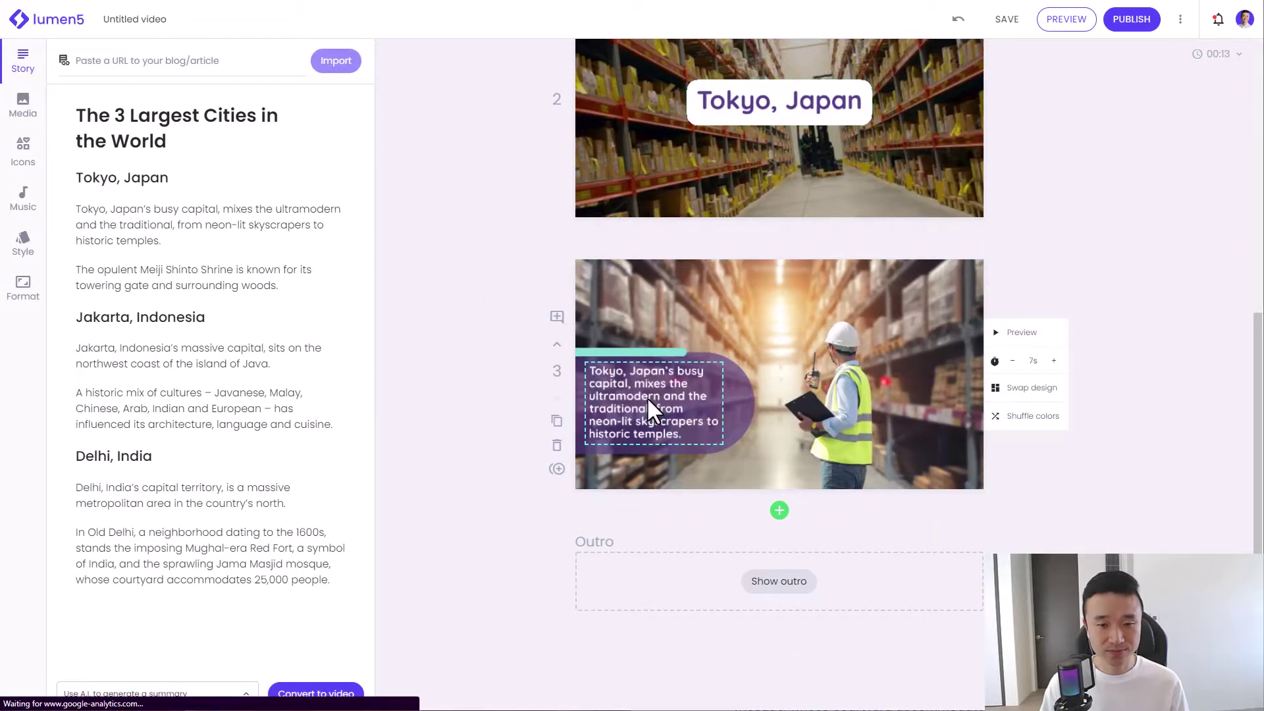
click(779, 511)
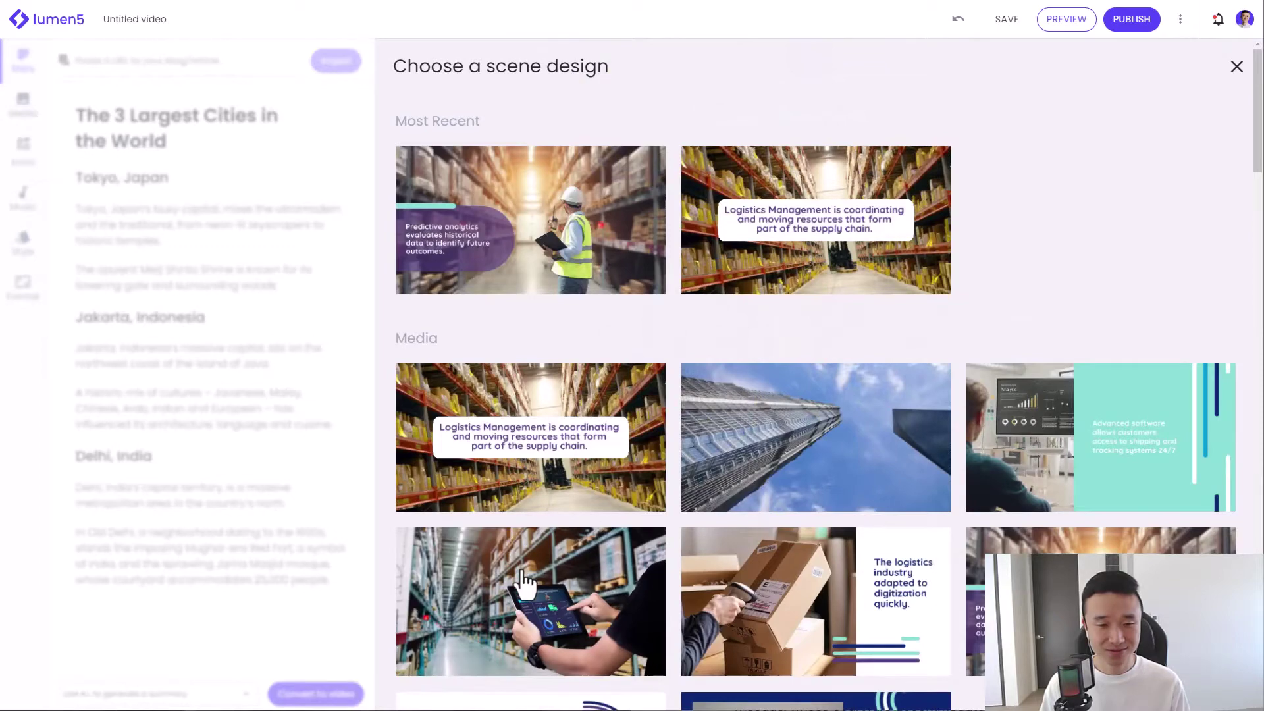
click(531, 601)
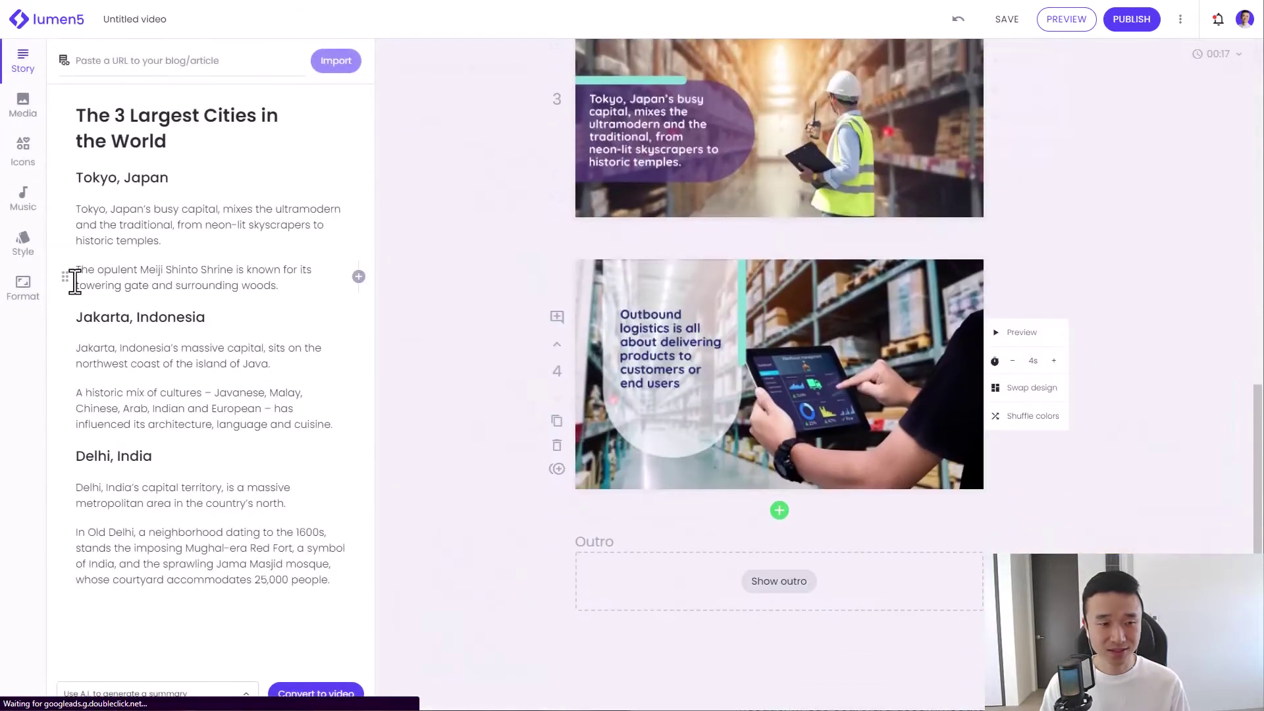
drag(79, 276, 630, 345)
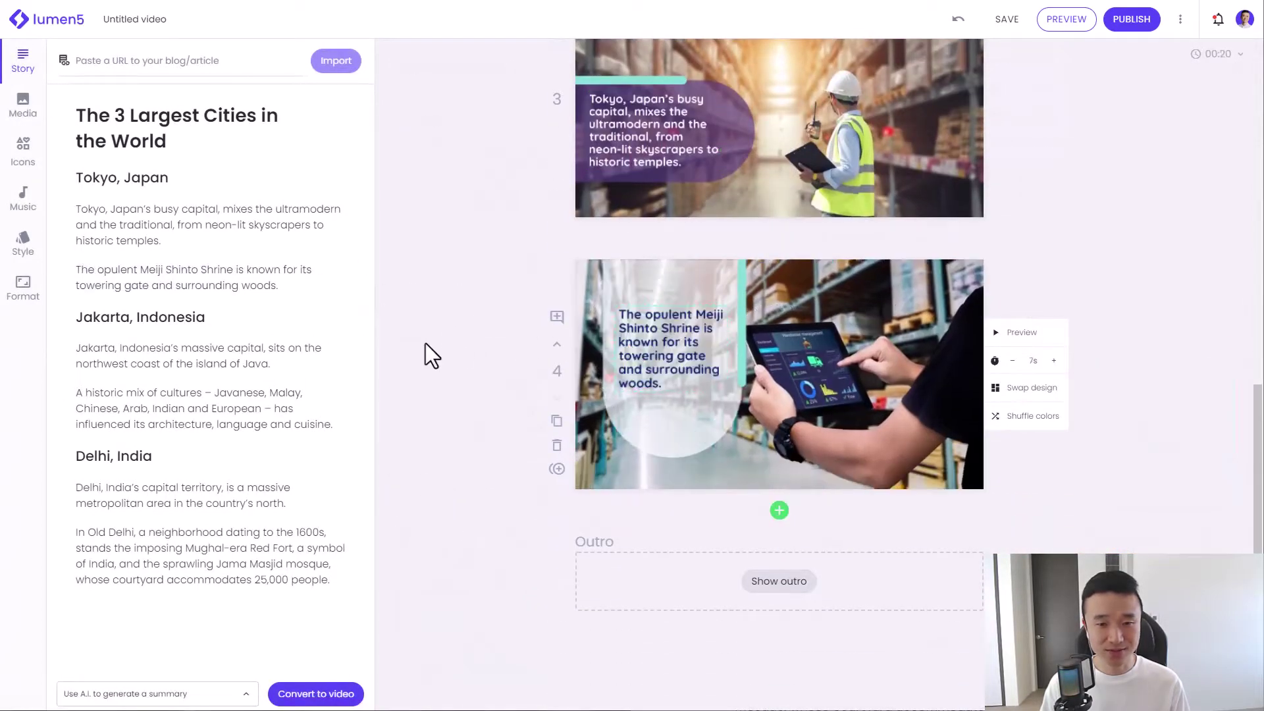
scroll(425, 343, up, 3)
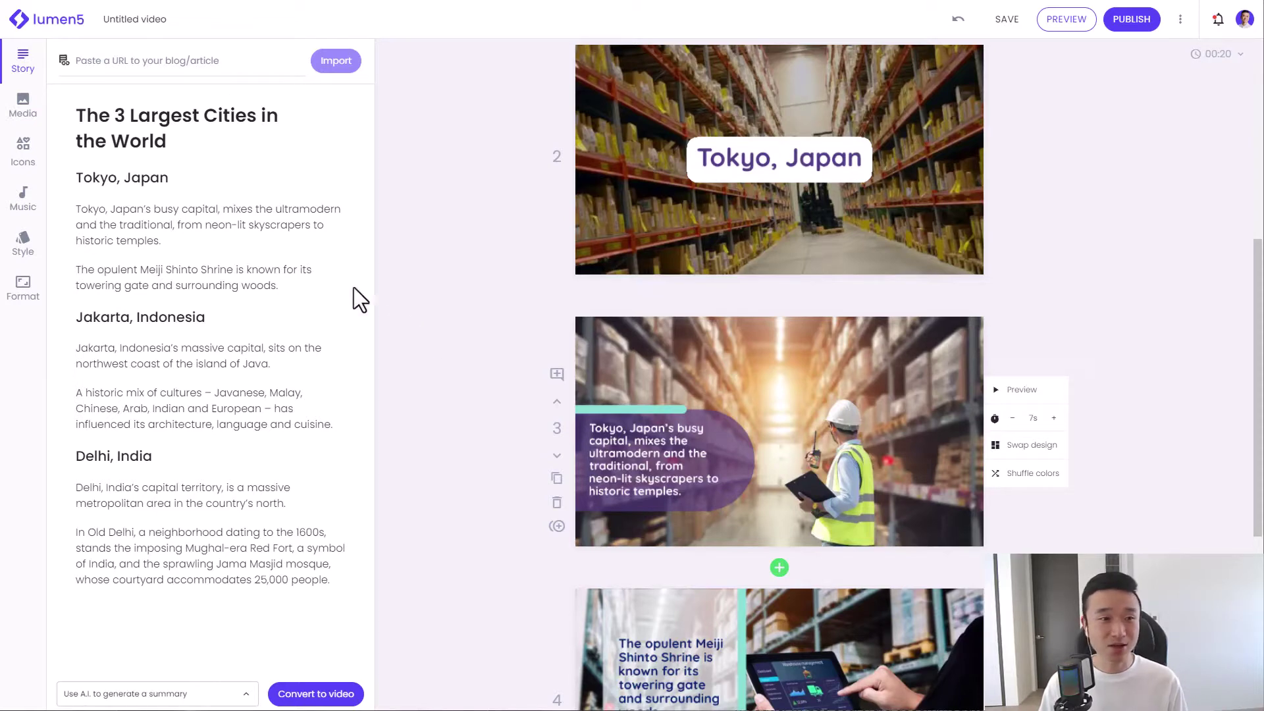
Search stock media for 'tokyo'; put the neon night street on scene 3 and cherry blossoms on scene 4
mouse_move(780, 159)
click(22, 106)
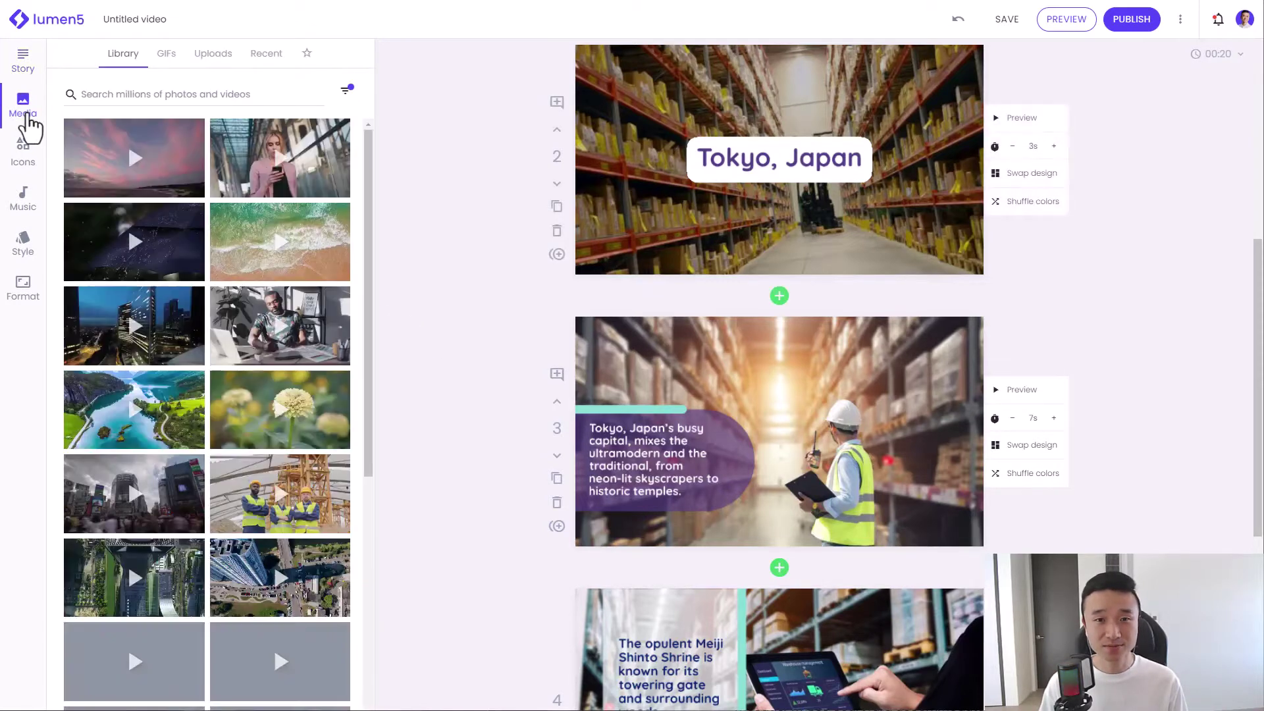
click(198, 92)
text(tokyo)
key(Return)
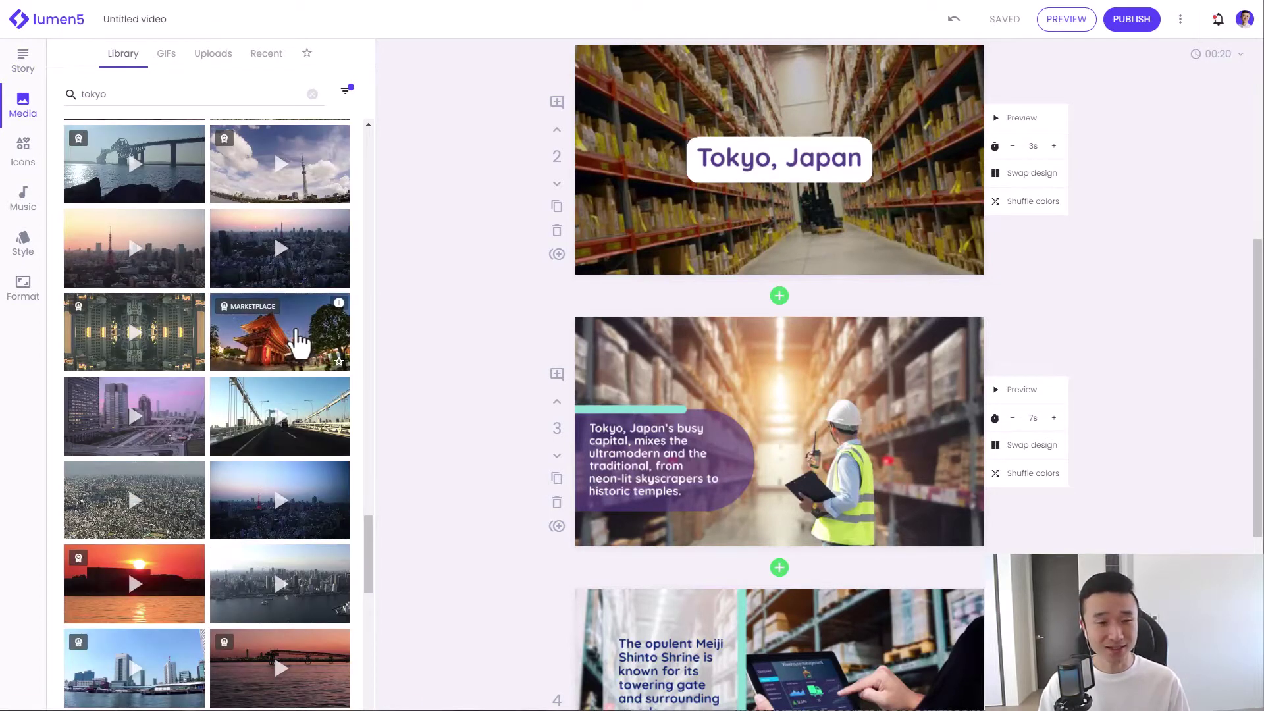
drag(300, 338, 642, 177)
scroll(780, 395, down, 3)
scroll(208, 415, down, 3)
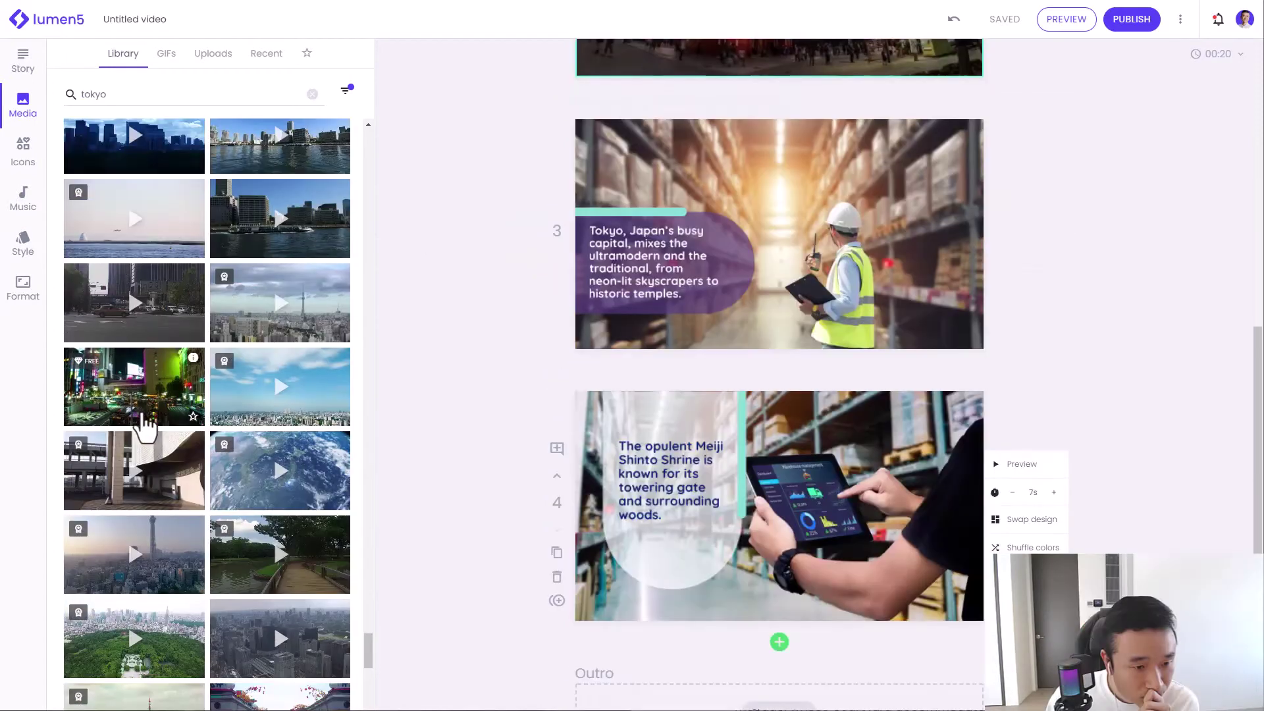
drag(133, 385, 790, 268)
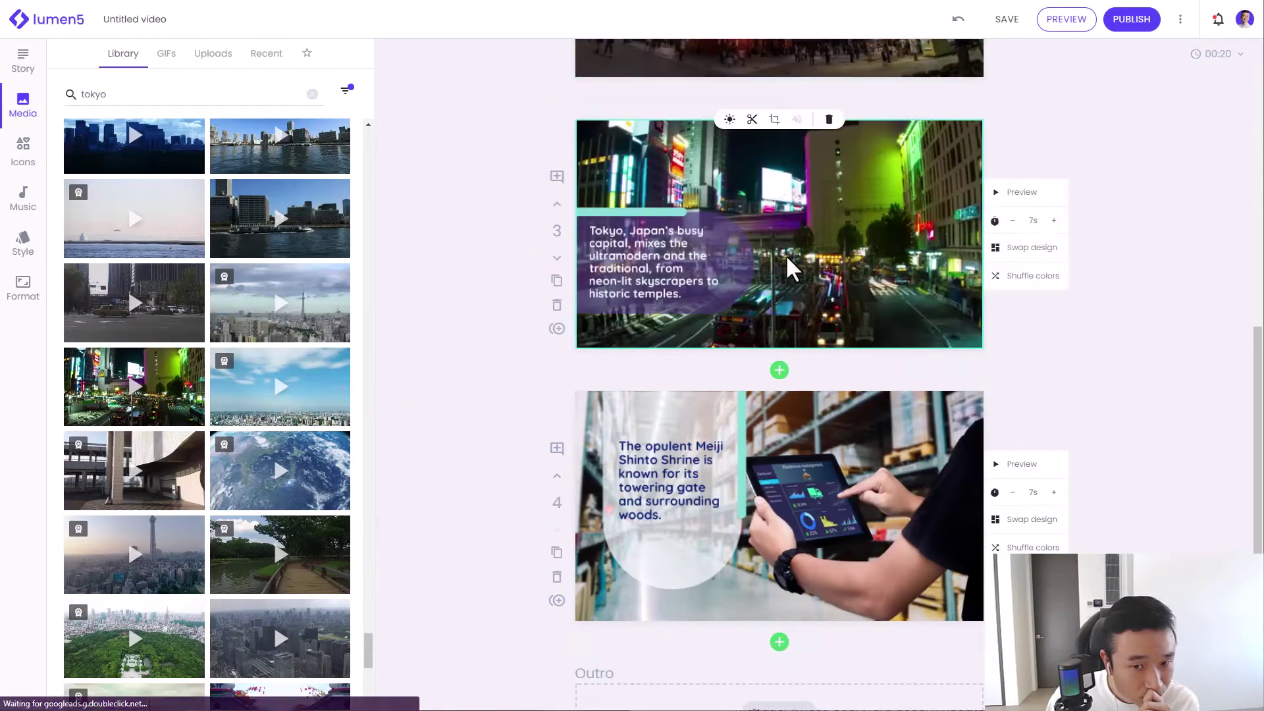
scroll(279, 395, down, 5)
mouse_move(279, 399)
mouse_down()
mouse_move(803, 464)
mouse_move(803, 453)
mouse_up()
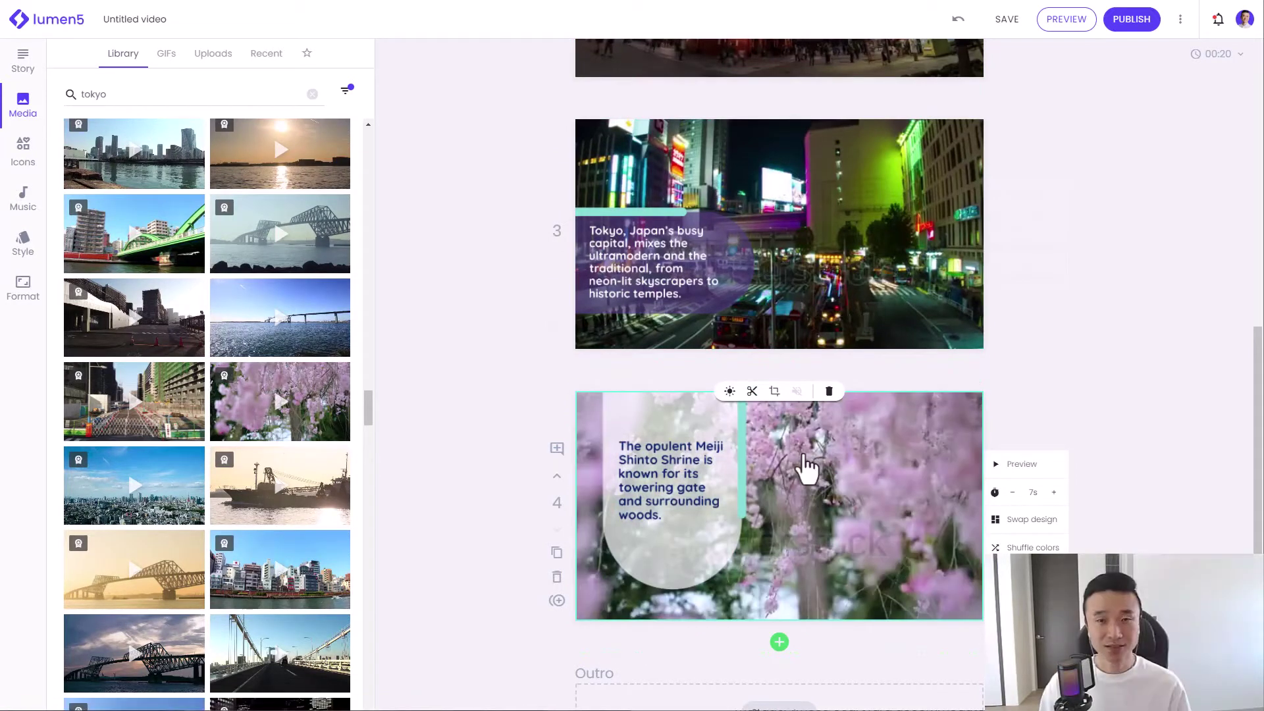
Add scenes 5, 6 and 7, including the parcel scanning and logistics title designs
click(23, 59)
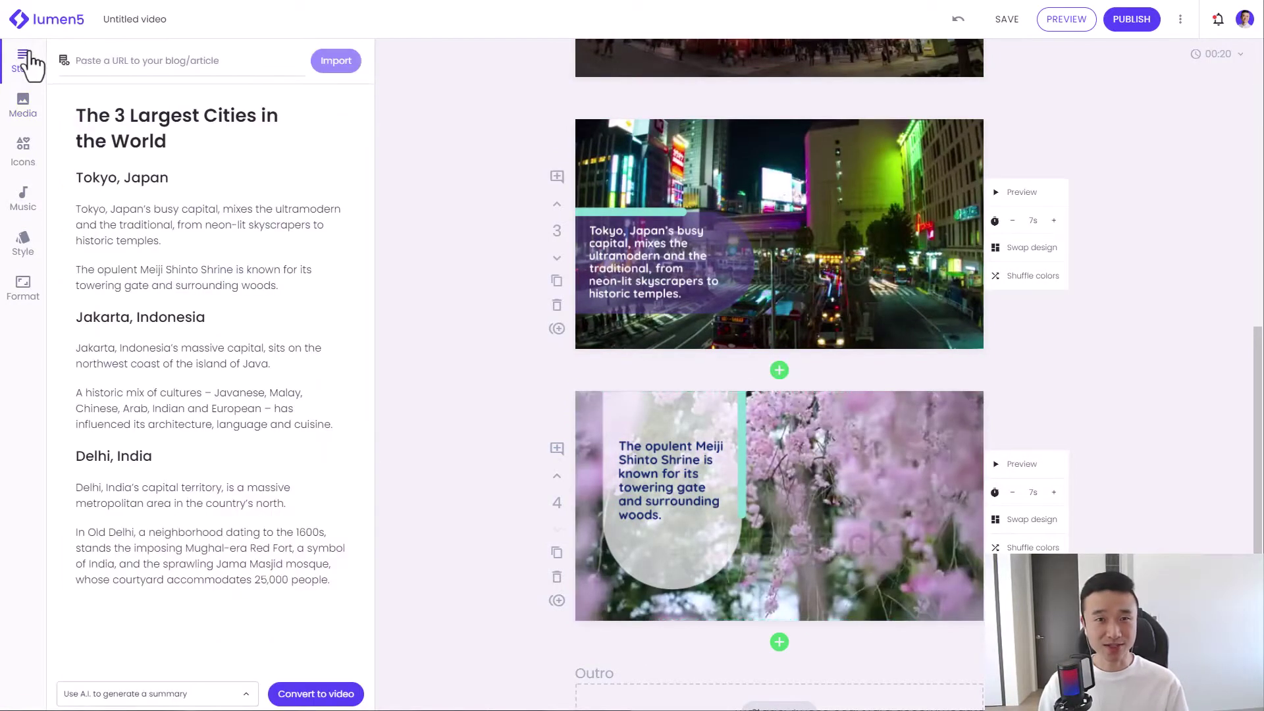
click(780, 643)
click(553, 208)
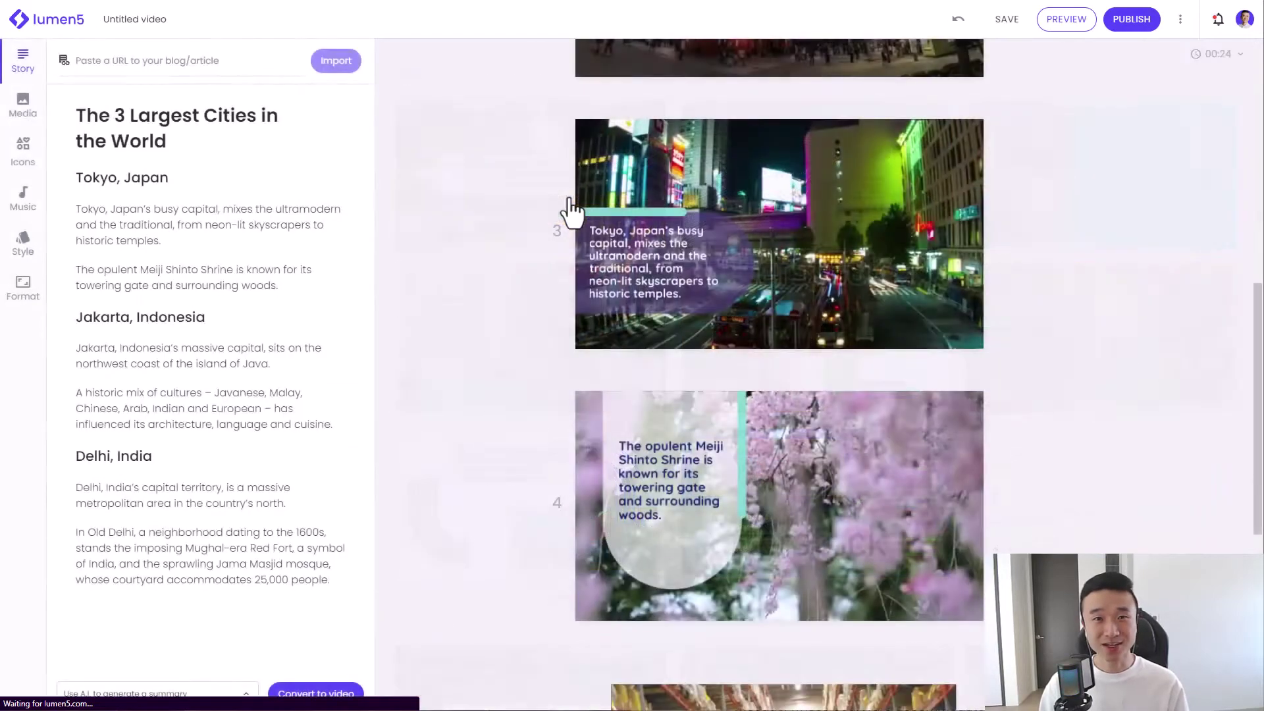
scroll(691, 395, down, 1)
click(780, 513)
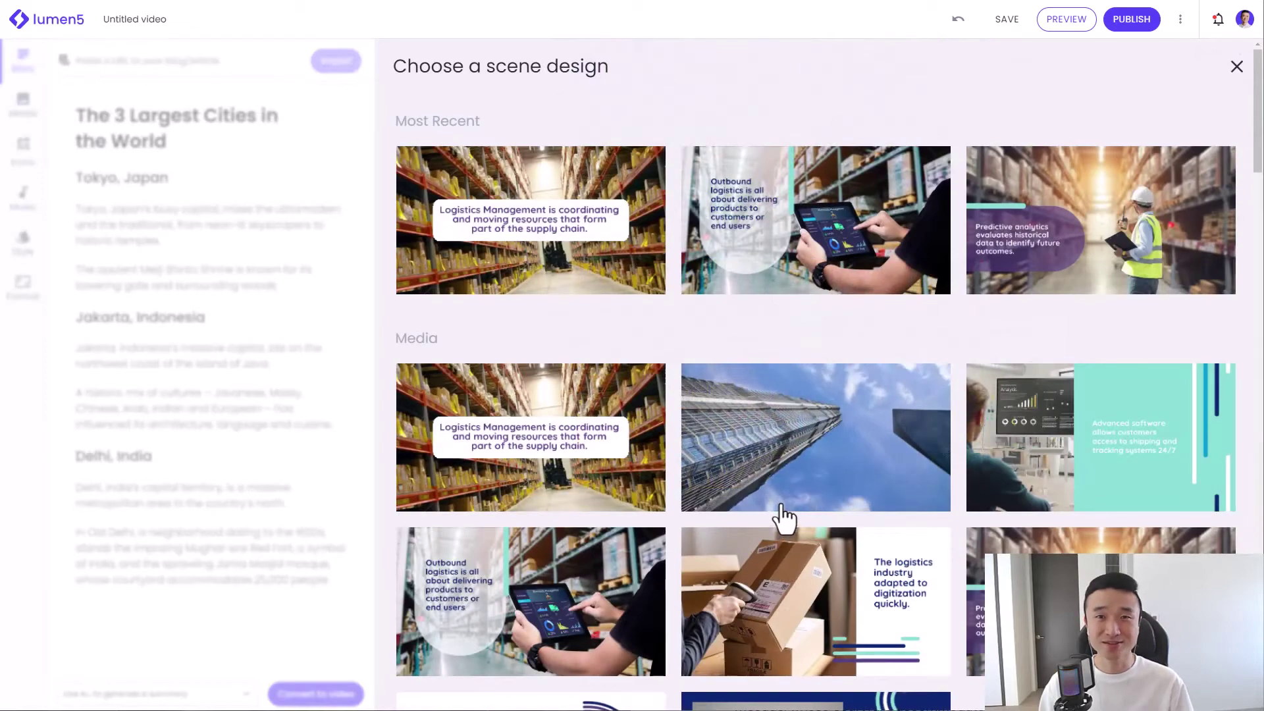
scroll(785, 516, down, 3)
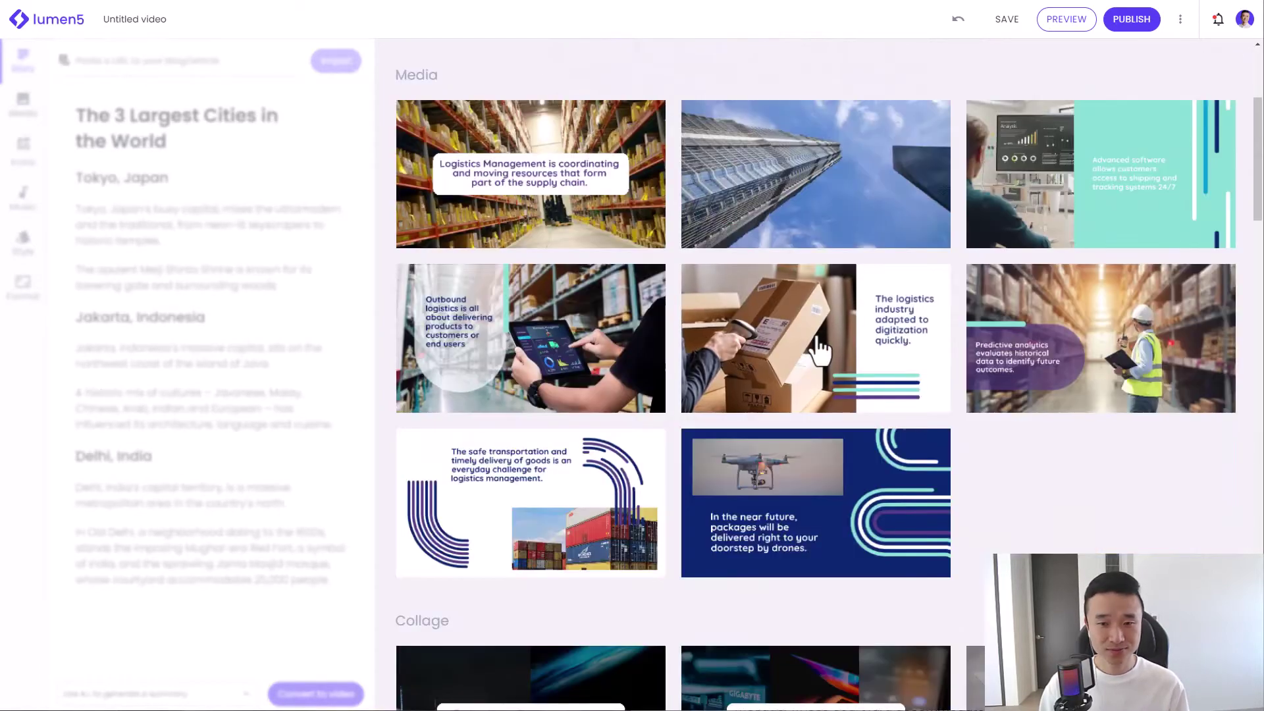
click(820, 345)
scroll(780, 396, down, 3)
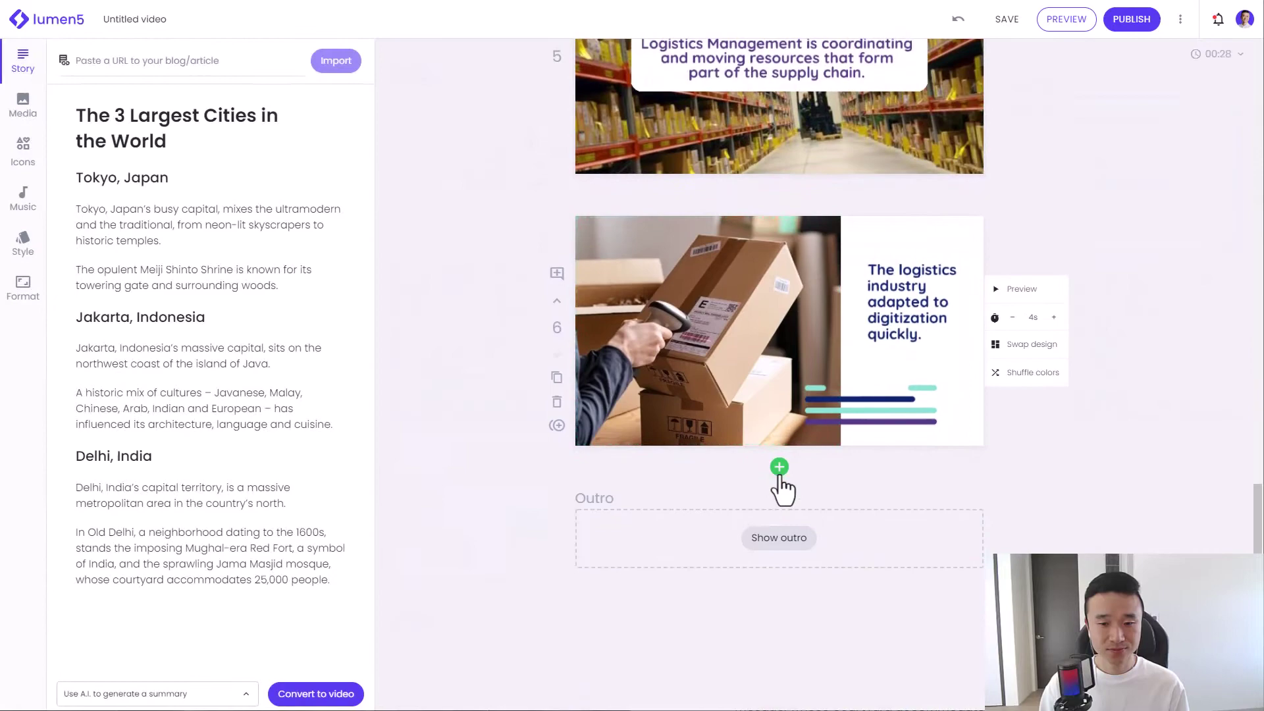
click(779, 467)
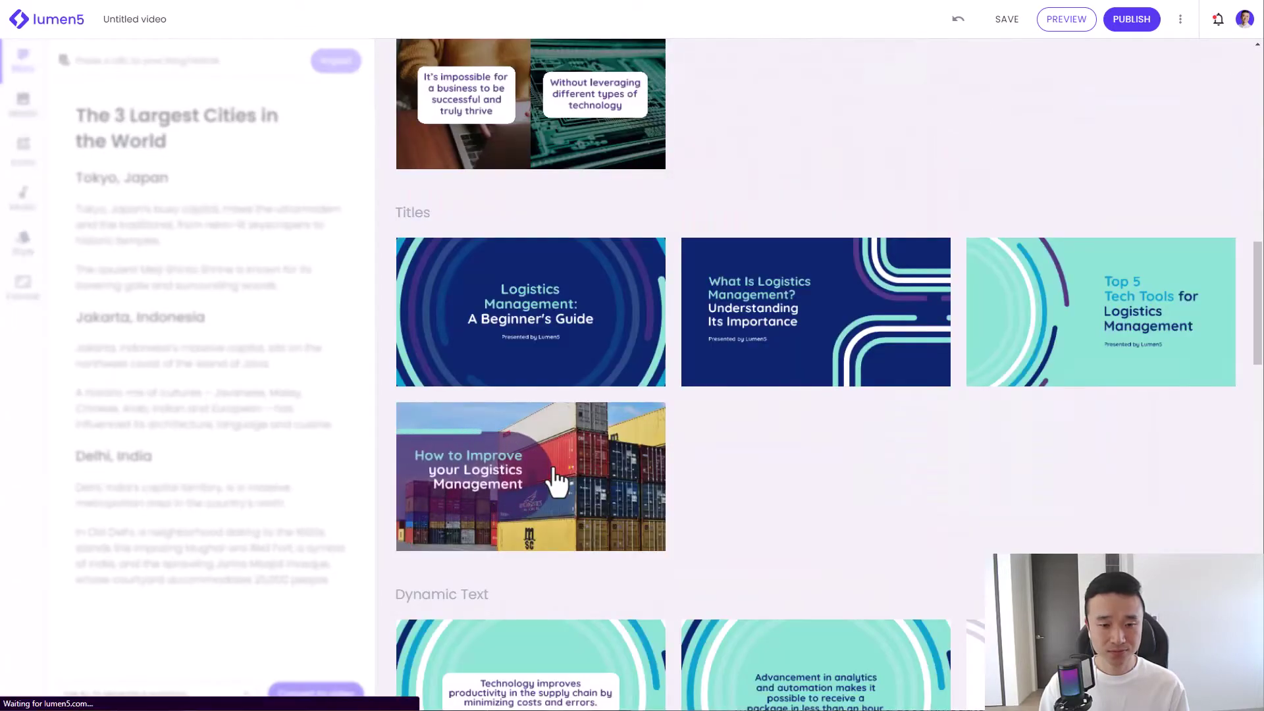
click(558, 482)
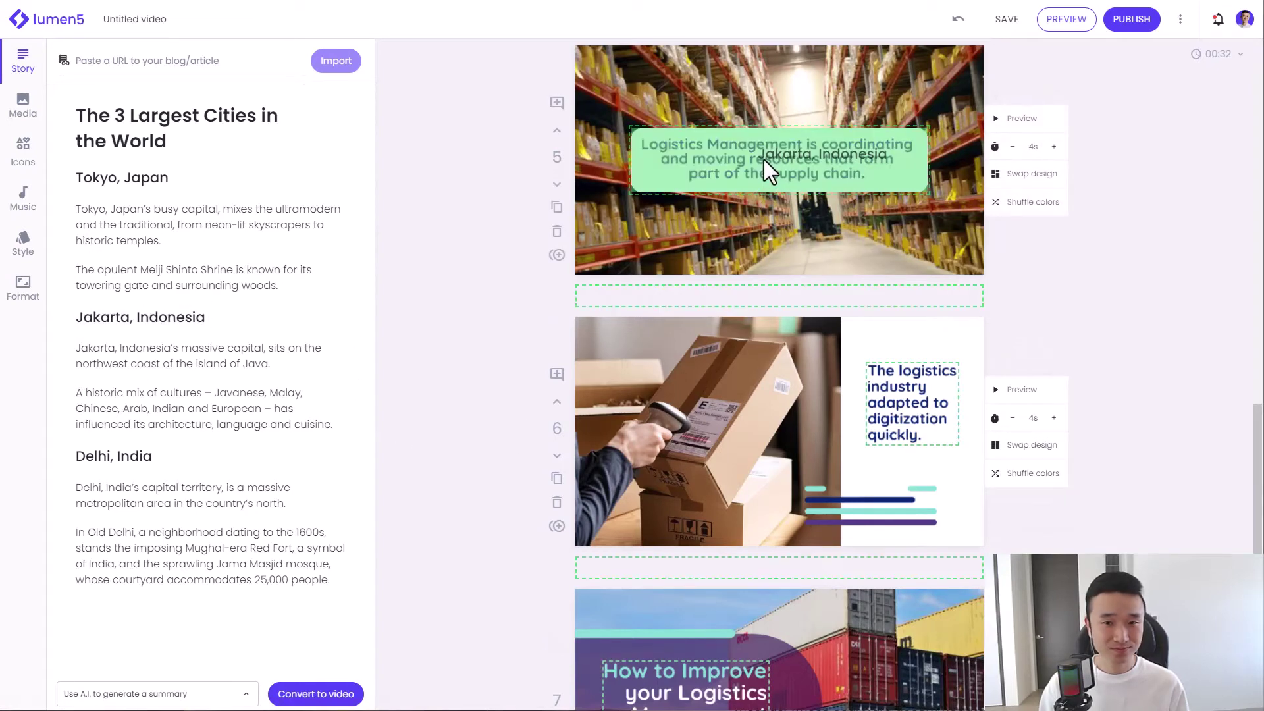
Put the Jakarta, Indonesia heading, capital paragraph and historic mix paragraph onto scenes 5–7
drag(68, 323, 764, 159)
mouse_move(64, 354)
mouse_down()
mouse_move(870, 396)
mouse_move(919, 418)
mouse_up()
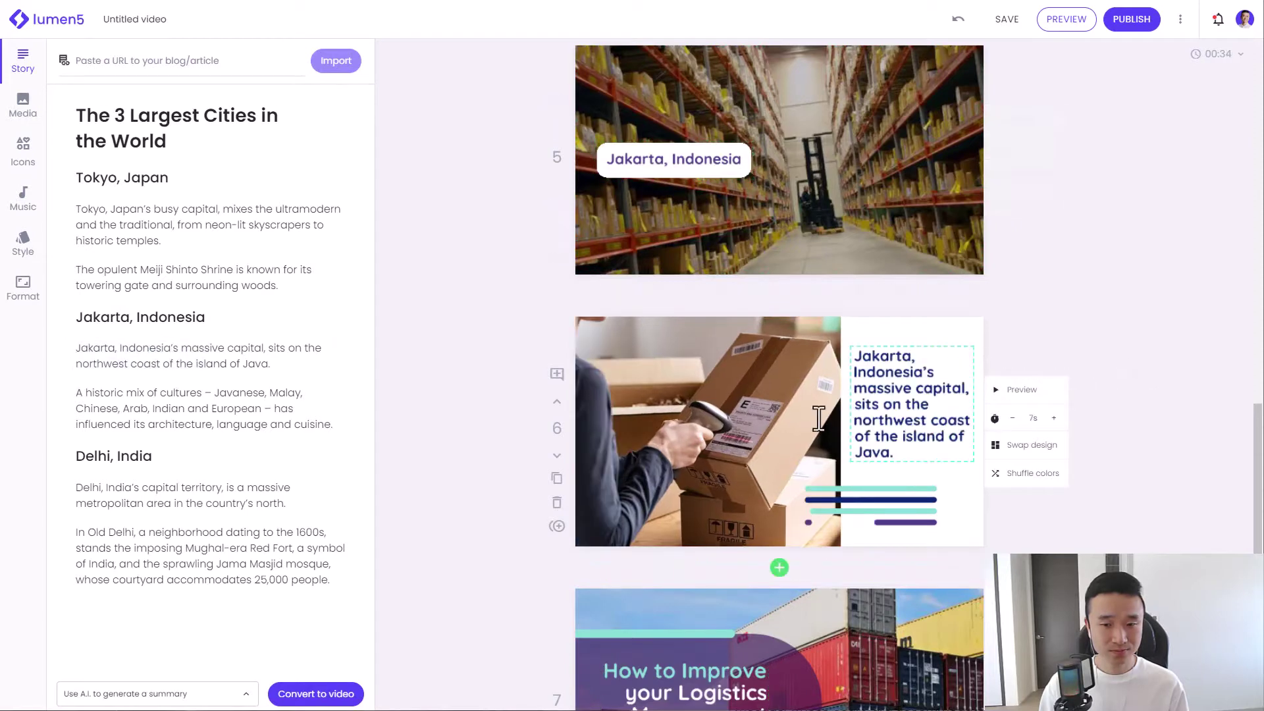
scroll(423, 418, down, 5)
drag(64, 407, 661, 384)
scroll(780, 395, up, 3)
Set scene 6's caption to Small and scene 7's caption to Medium
click(893, 288)
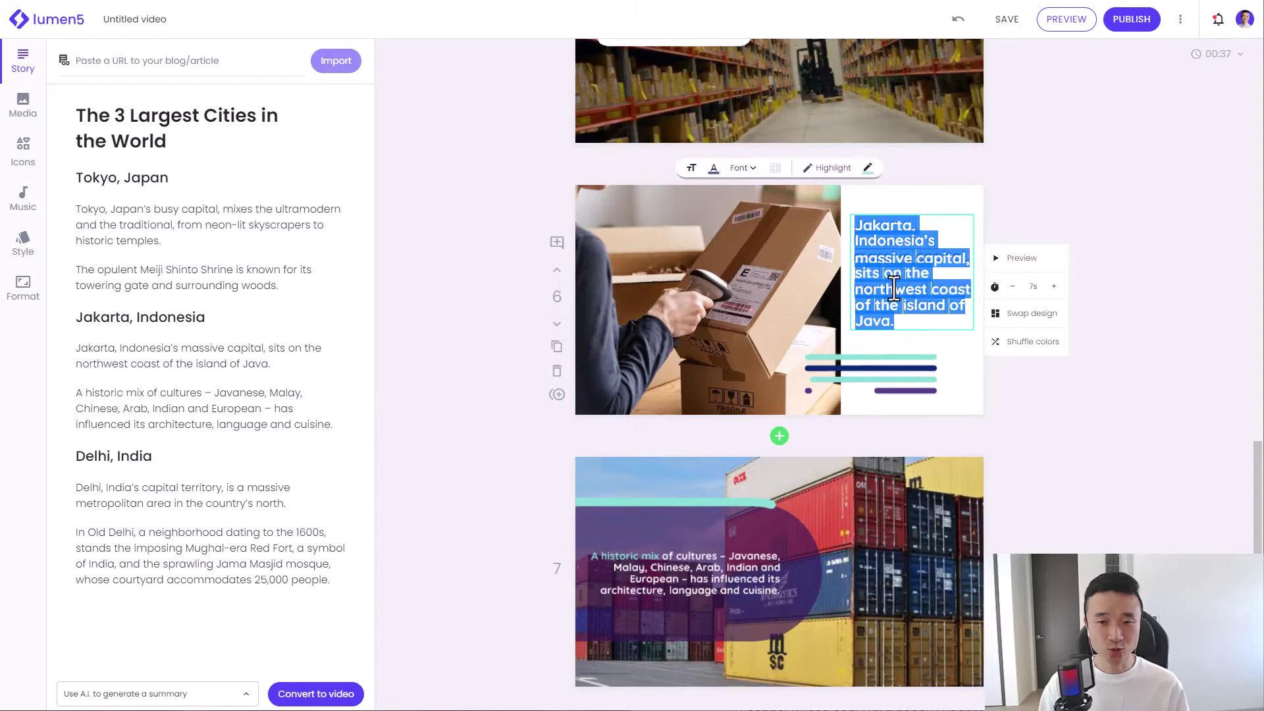
click(691, 168)
click(664, 193)
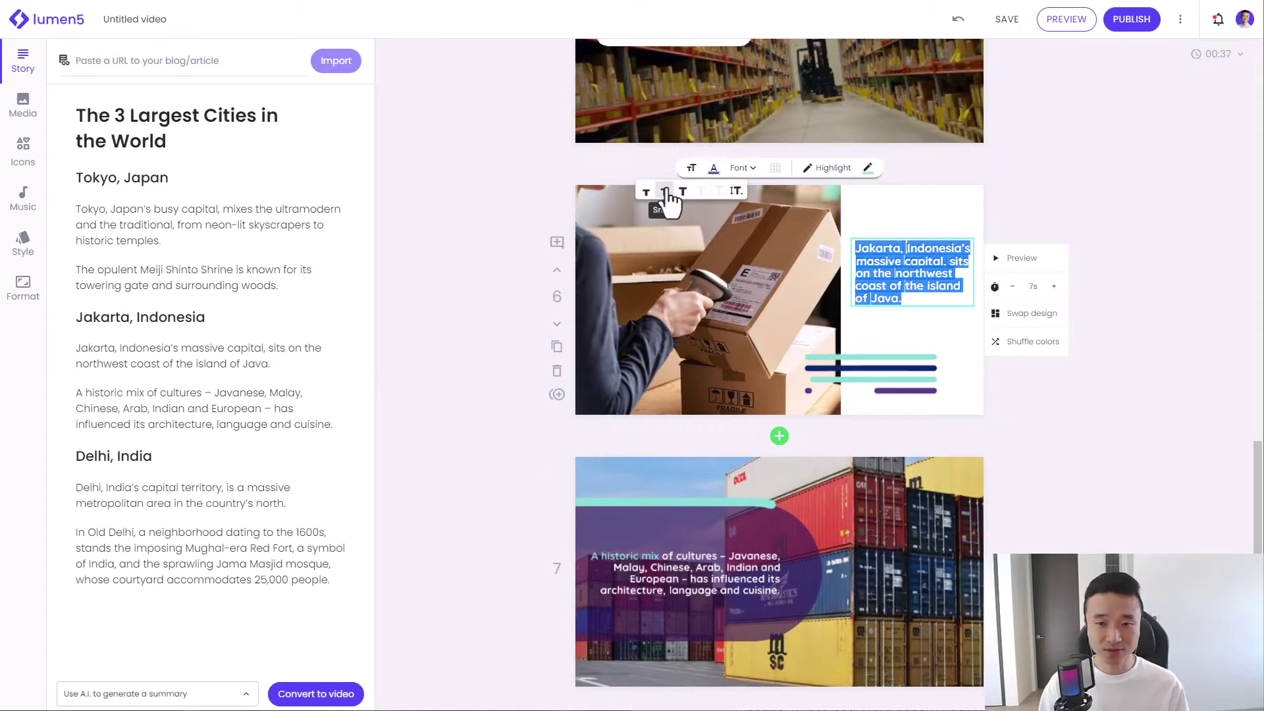
scroll(615, 361, down, 3)
click(682, 446)
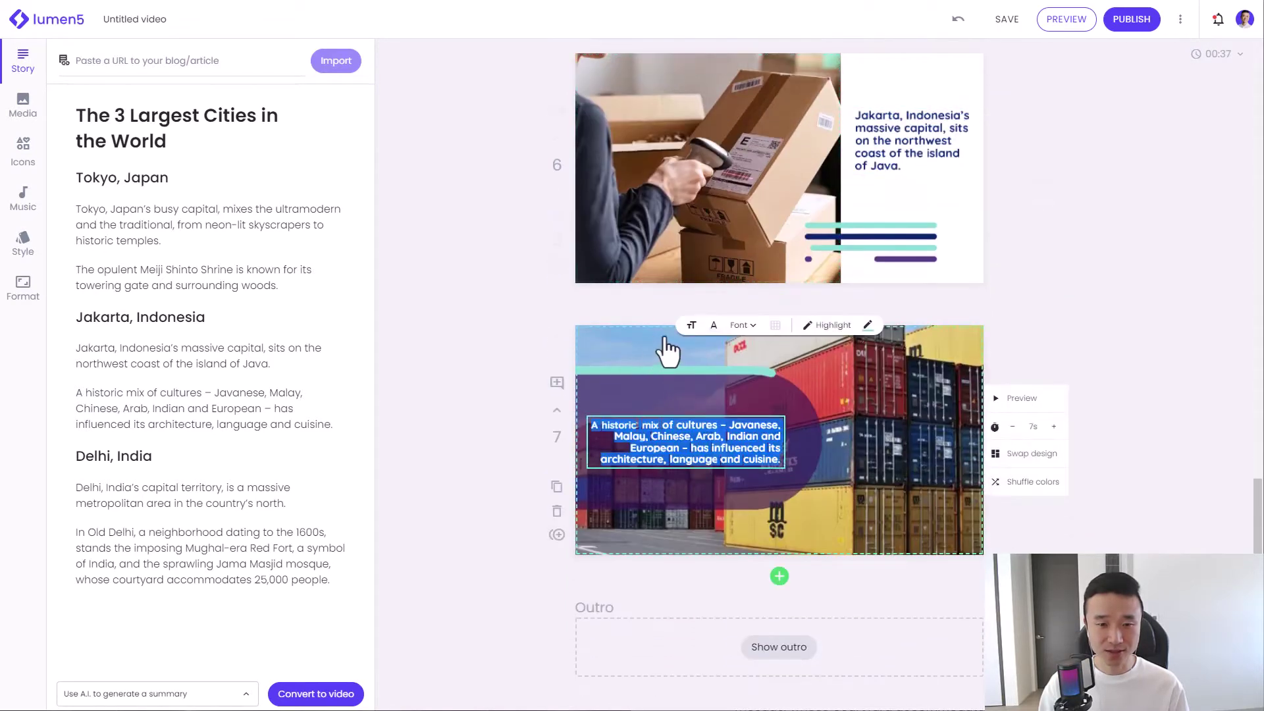
click(692, 325)
click(684, 348)
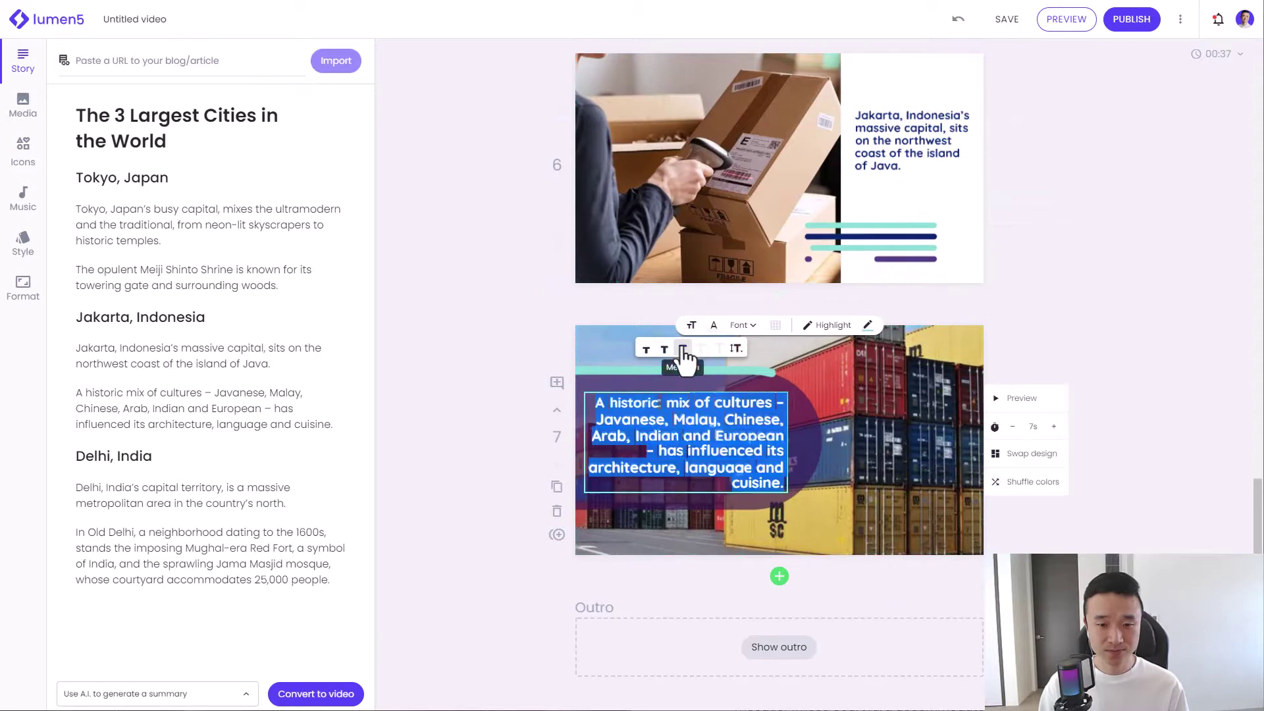
click(491, 386)
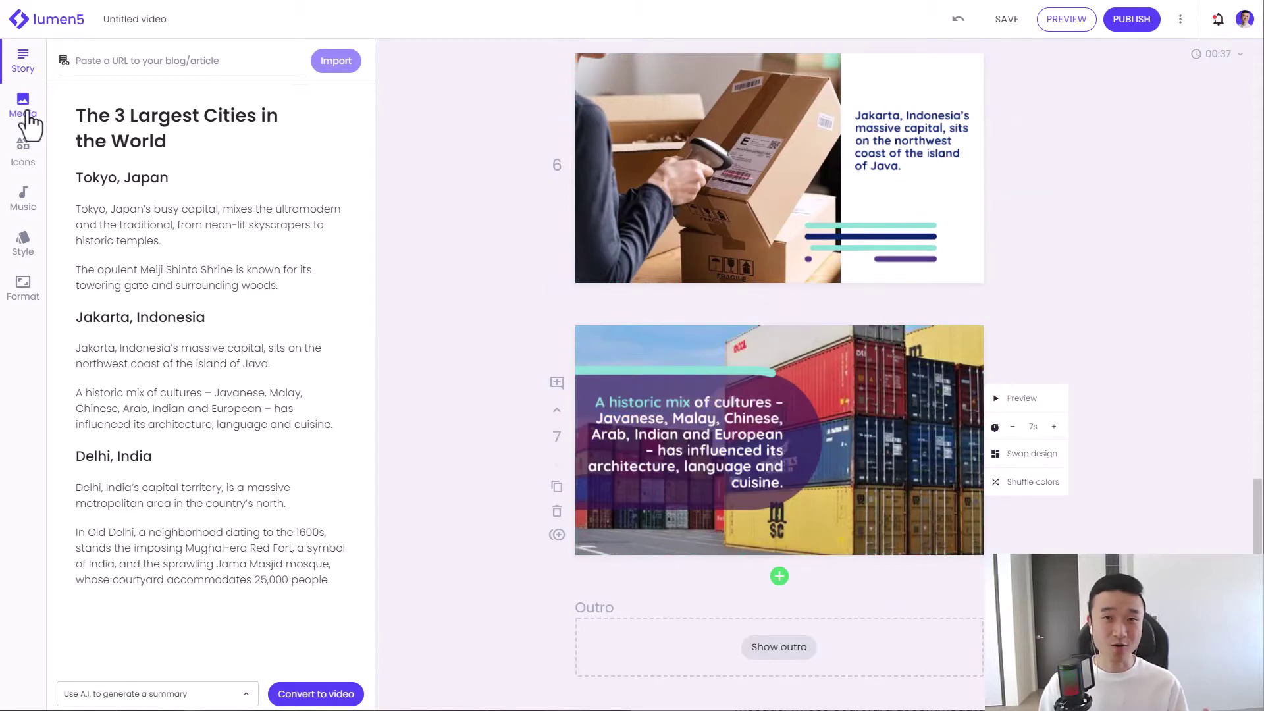
Search 'jakarta'; give scene 5 a Jakarta street video and scene 6 a beach video
click(23, 106)
text(jakar)
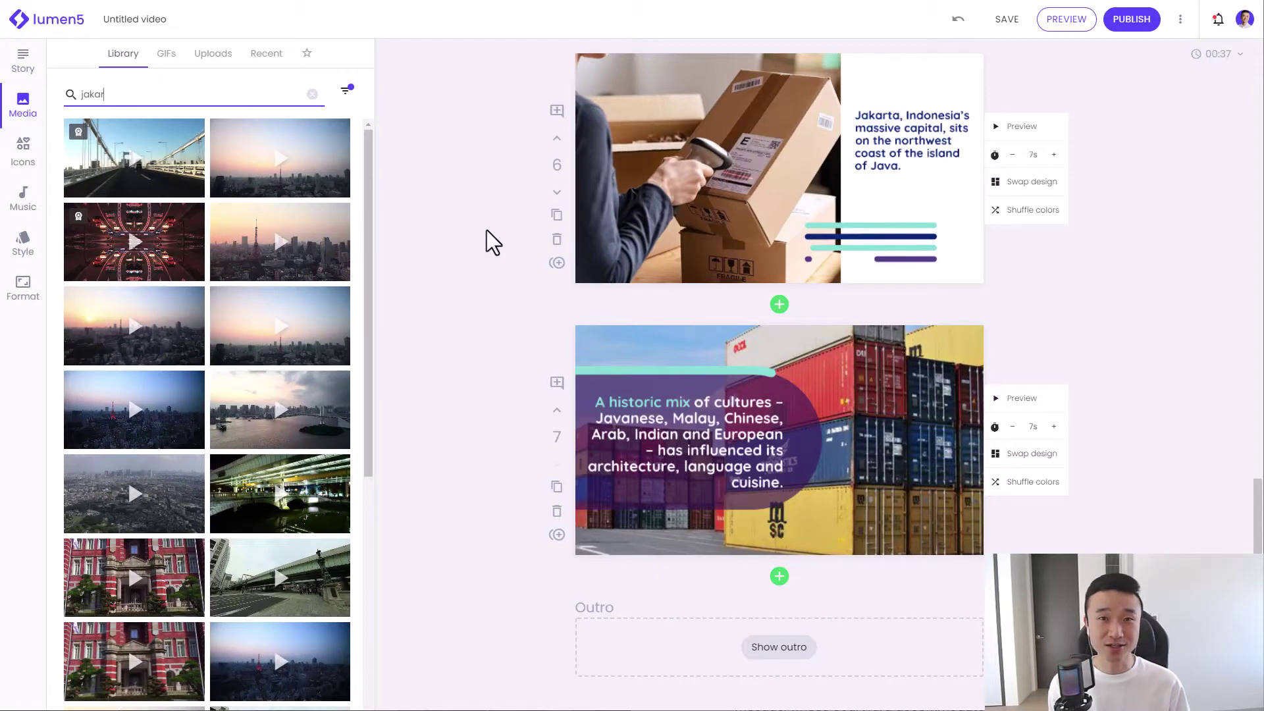
text(ta)
key(Return)
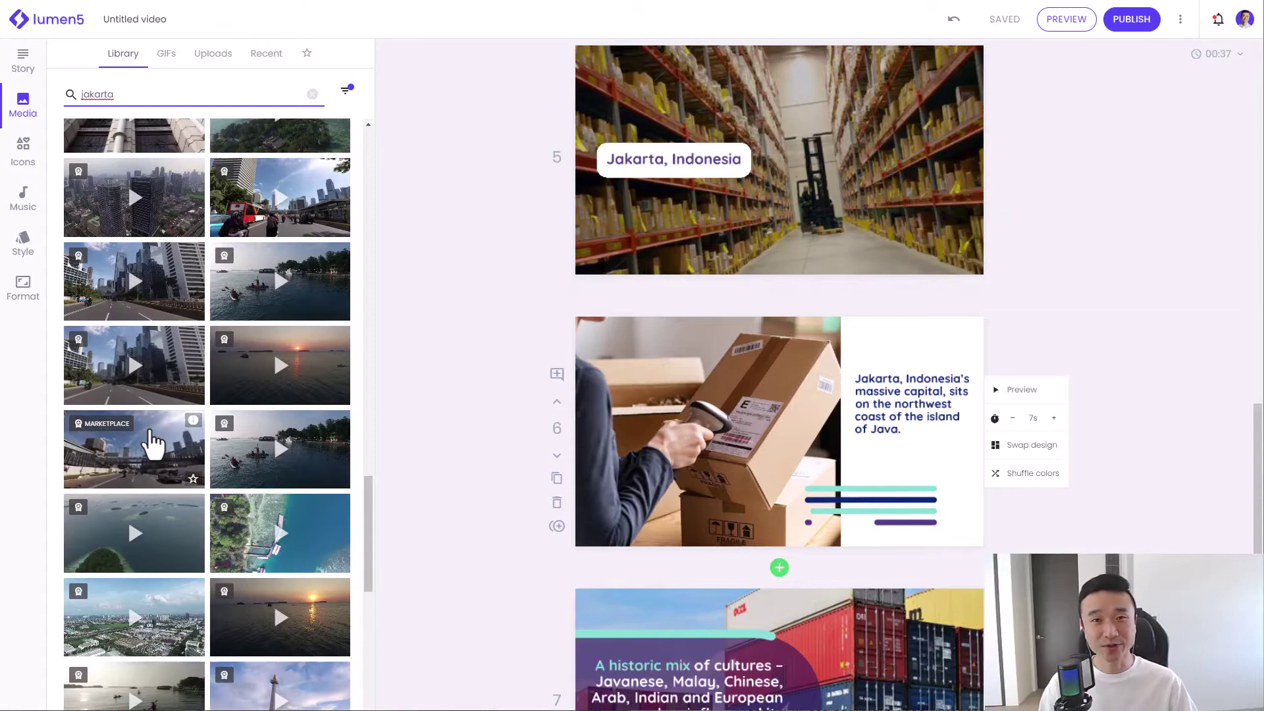
click(146, 452)
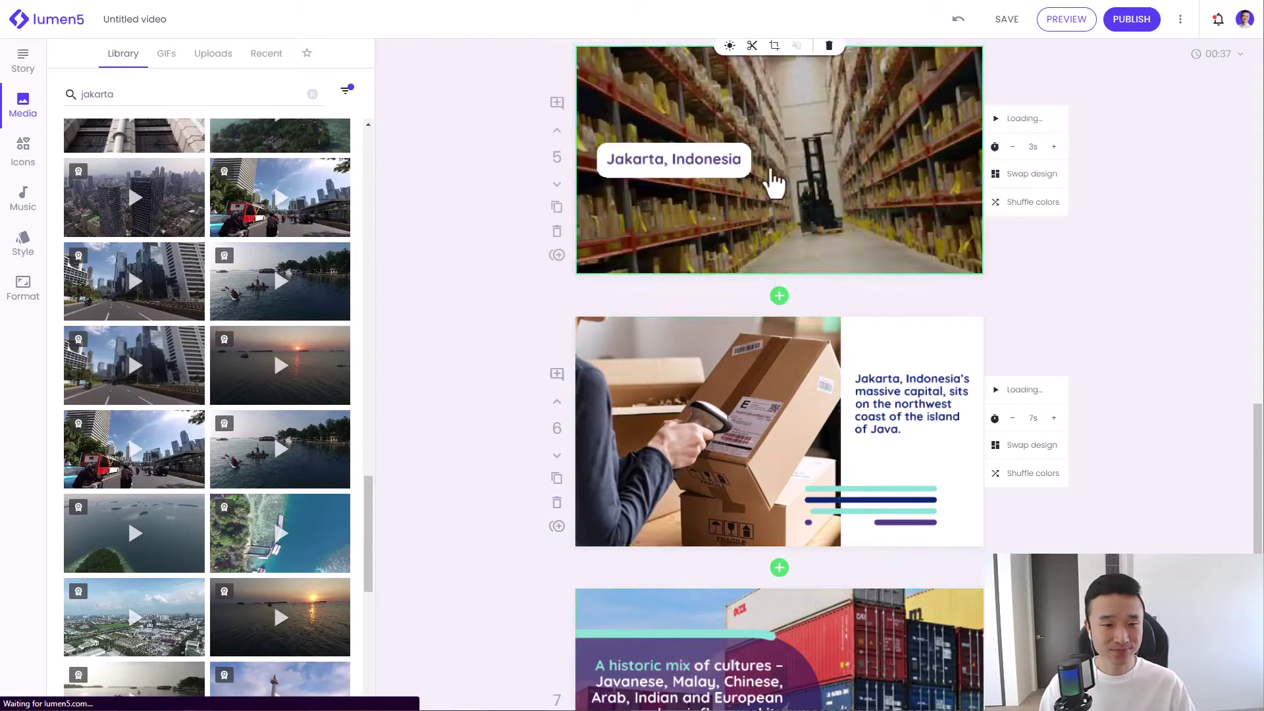
scroll(299, 379, down, 2)
click(300, 378)
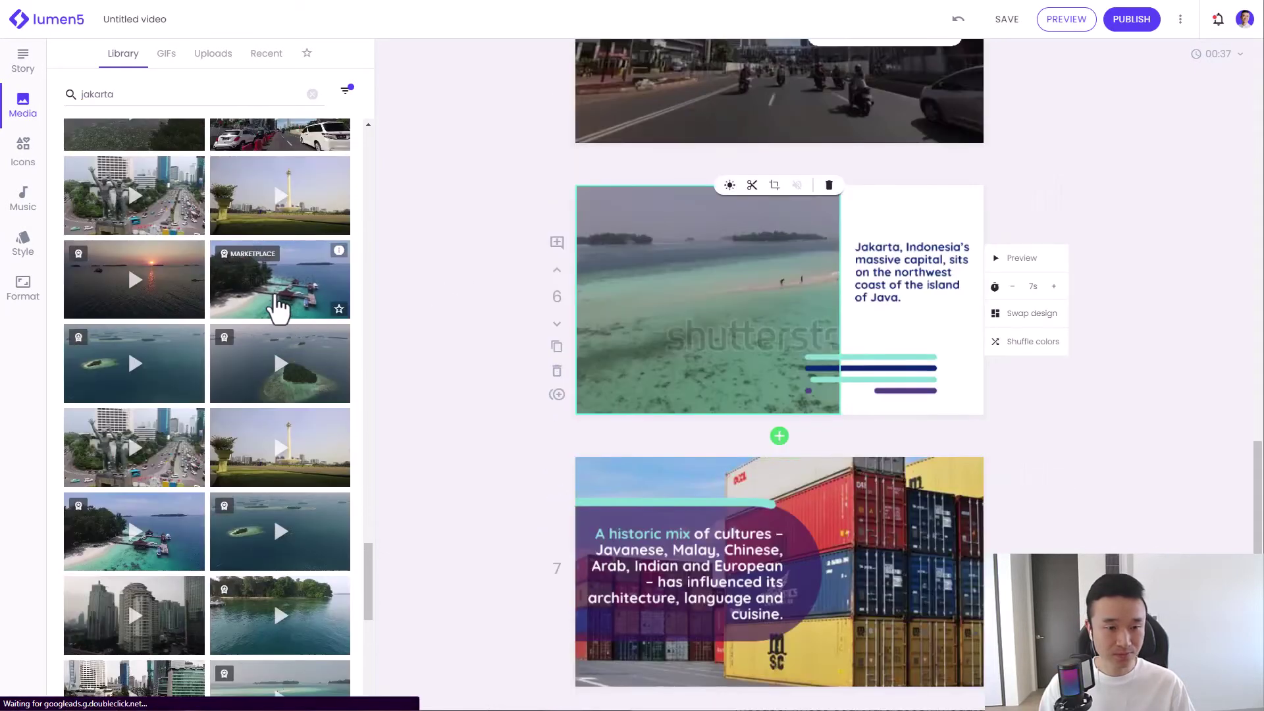
drag(280, 291, 682, 307)
scroll(681, 306, down, 3)
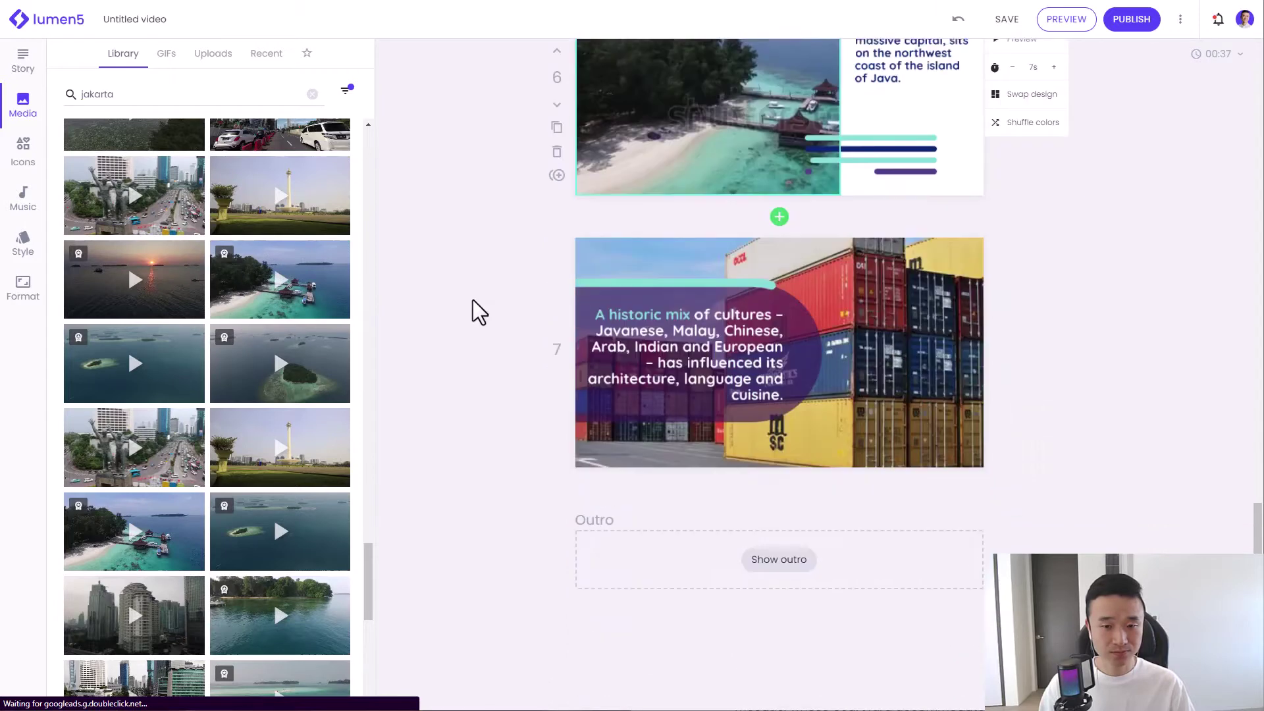
Search 'jakarta food', put a food video on scene 7, and return to the story
click(158, 94)
text(food)
key(Return)
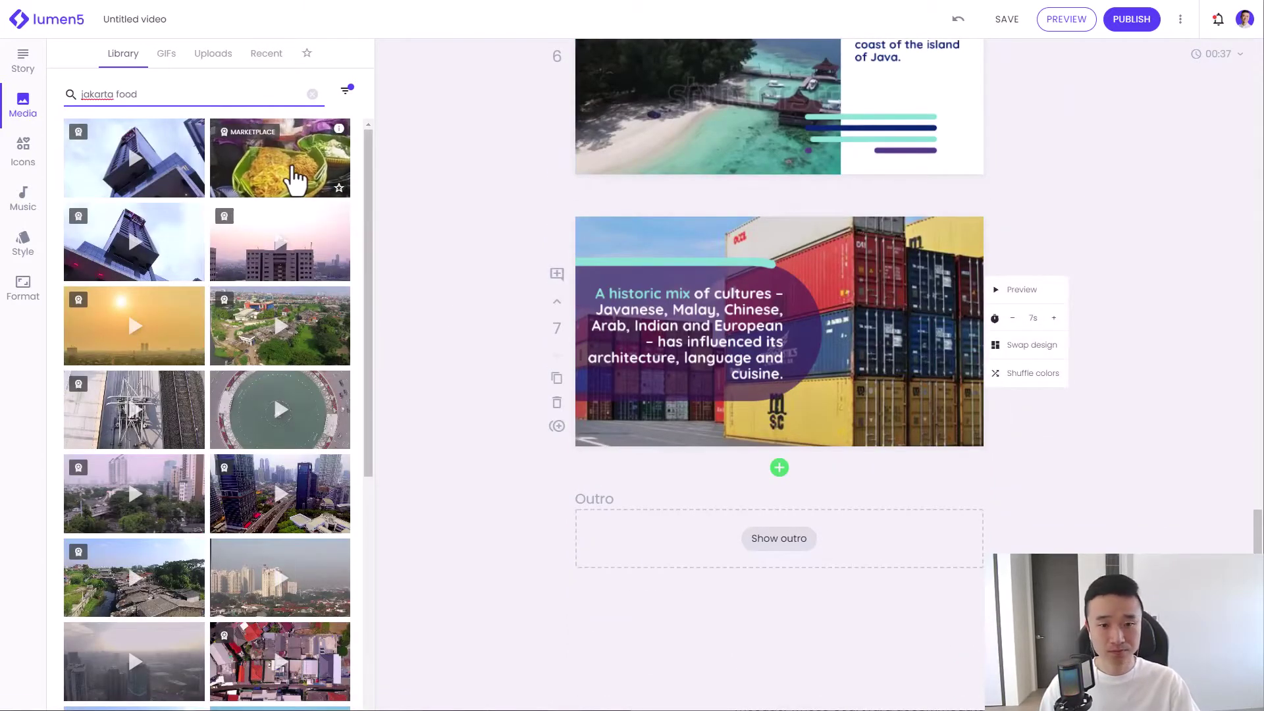
drag(297, 173, 908, 282)
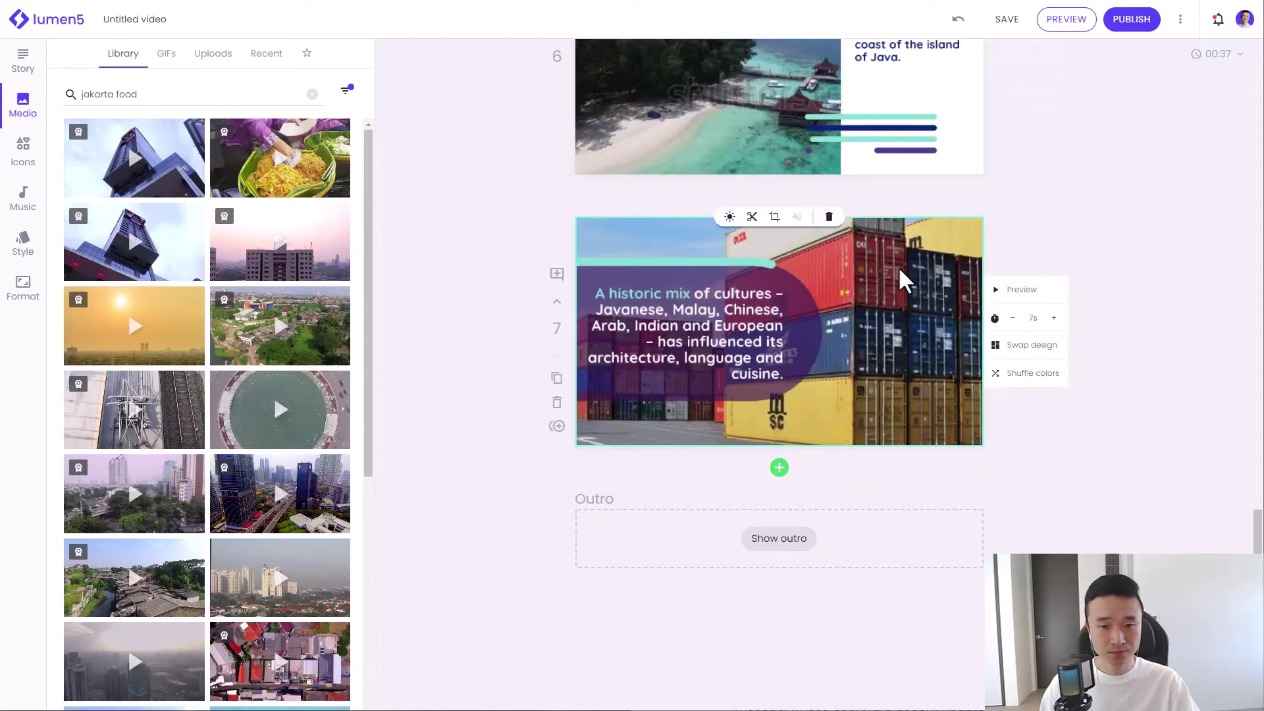
click(676, 359)
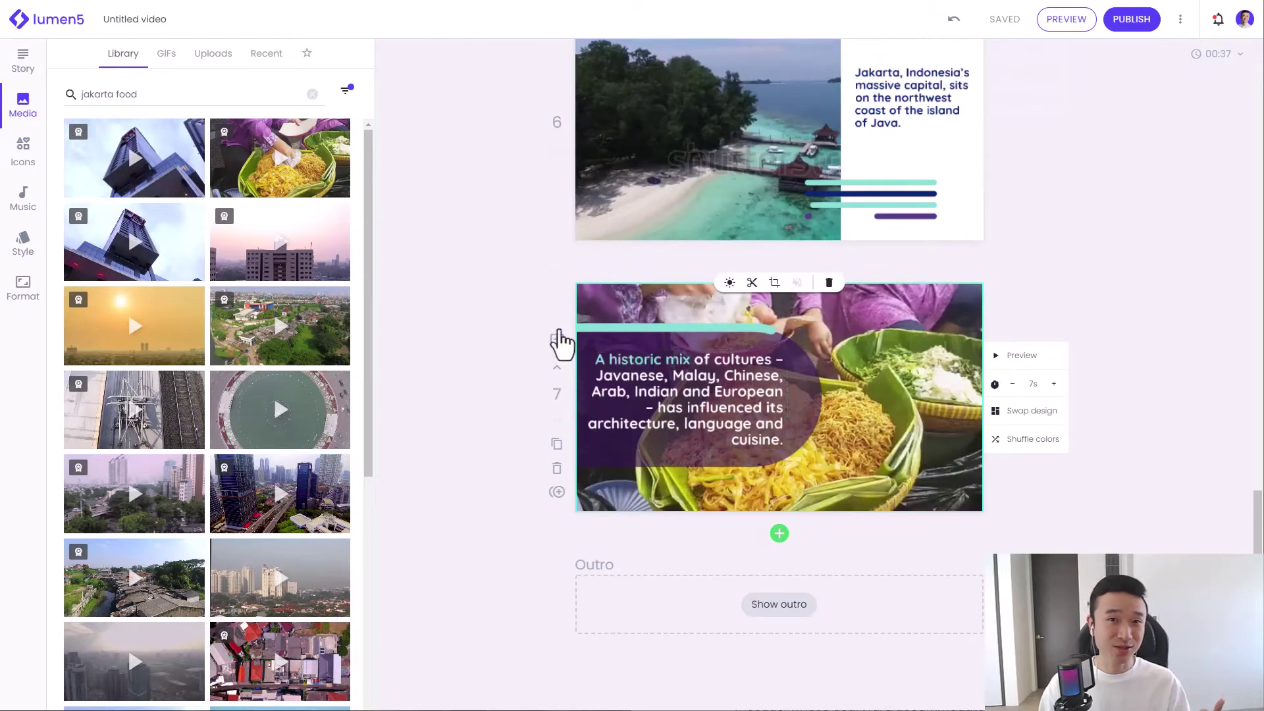
click(435, 313)
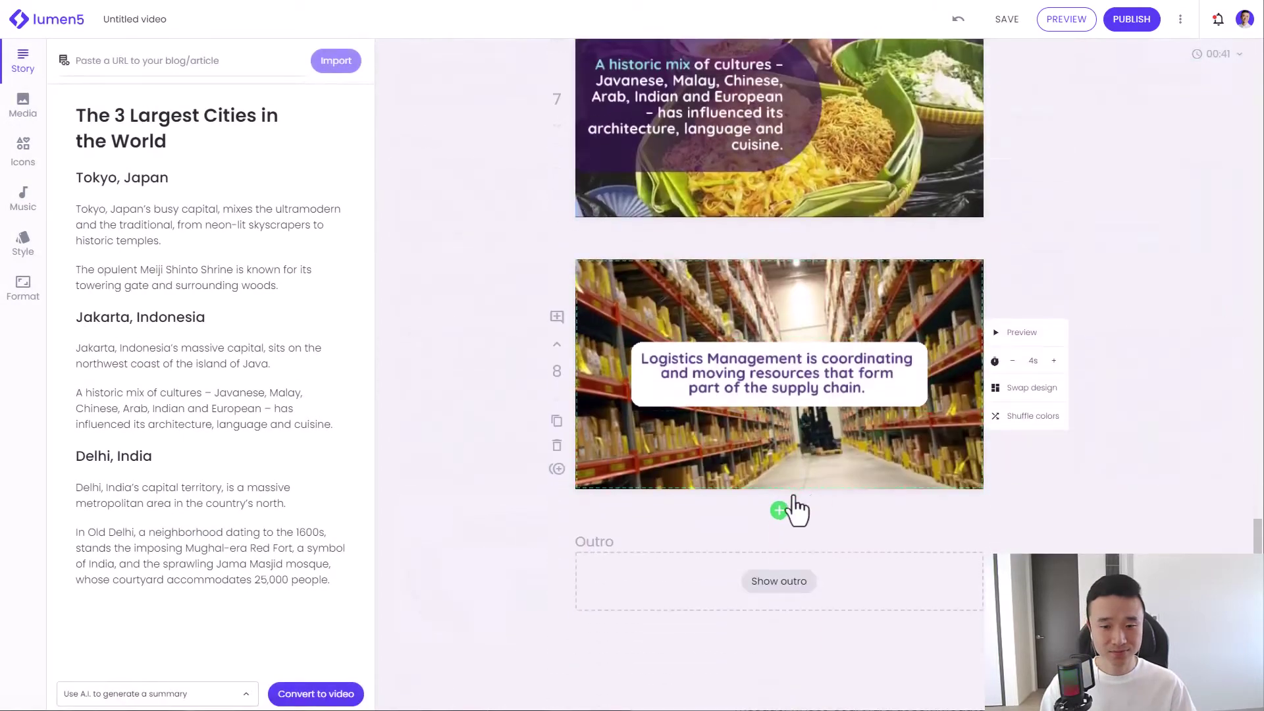
scroll(620, 472, up, 4)
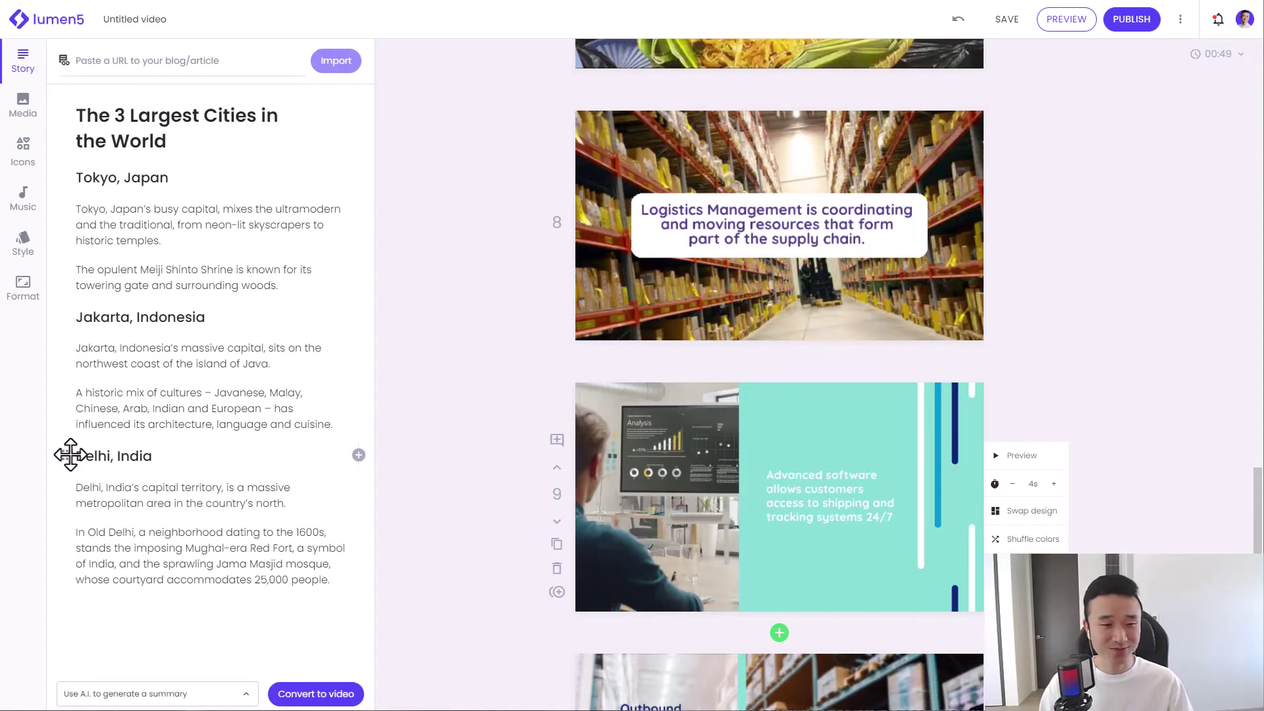
Put the Delhi, India heading on scene 8 and the capital territory paragraph on scene 9
drag(70, 456, 773, 206)
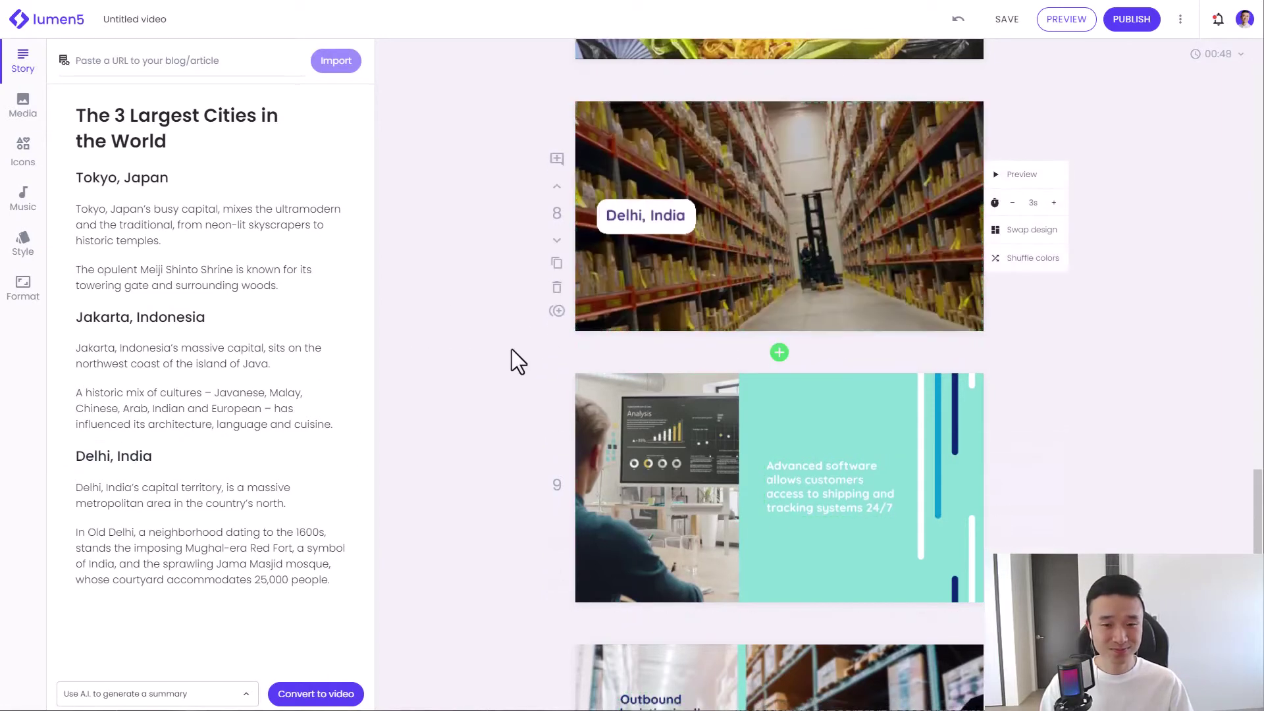
scroll(512, 348, down, 3)
drag(67, 494, 849, 227)
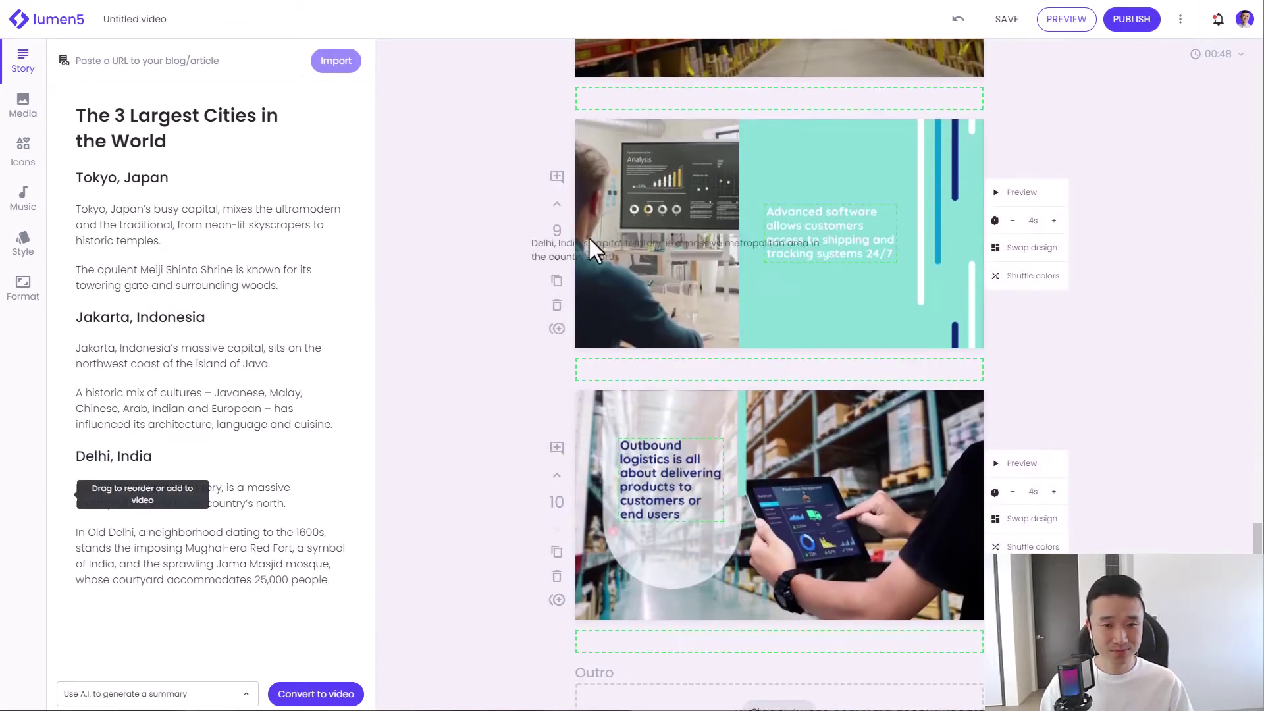
scroll(561, 371, down, 3)
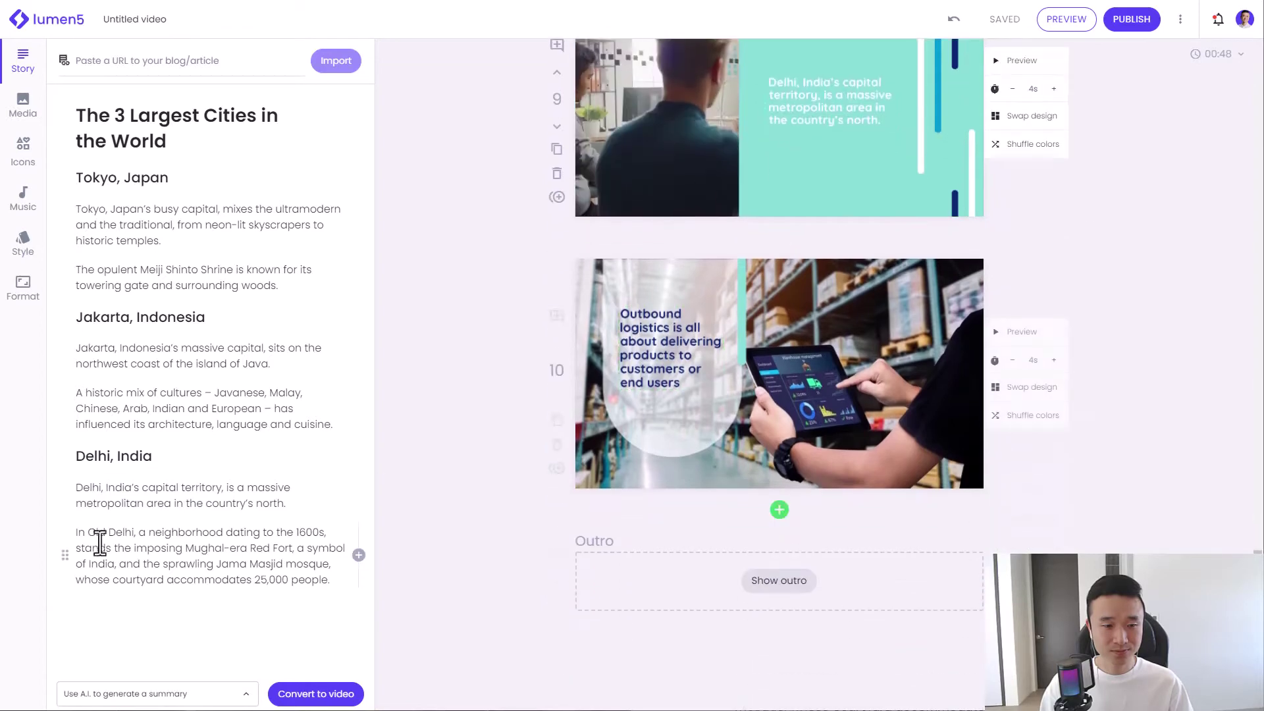
drag(79, 533, 640, 353)
scroll(563, 297, up, 5)
Put a 'delhi' stock video on scene 8 and a 'jama masjid mosque' video on scene 10
click(23, 103)
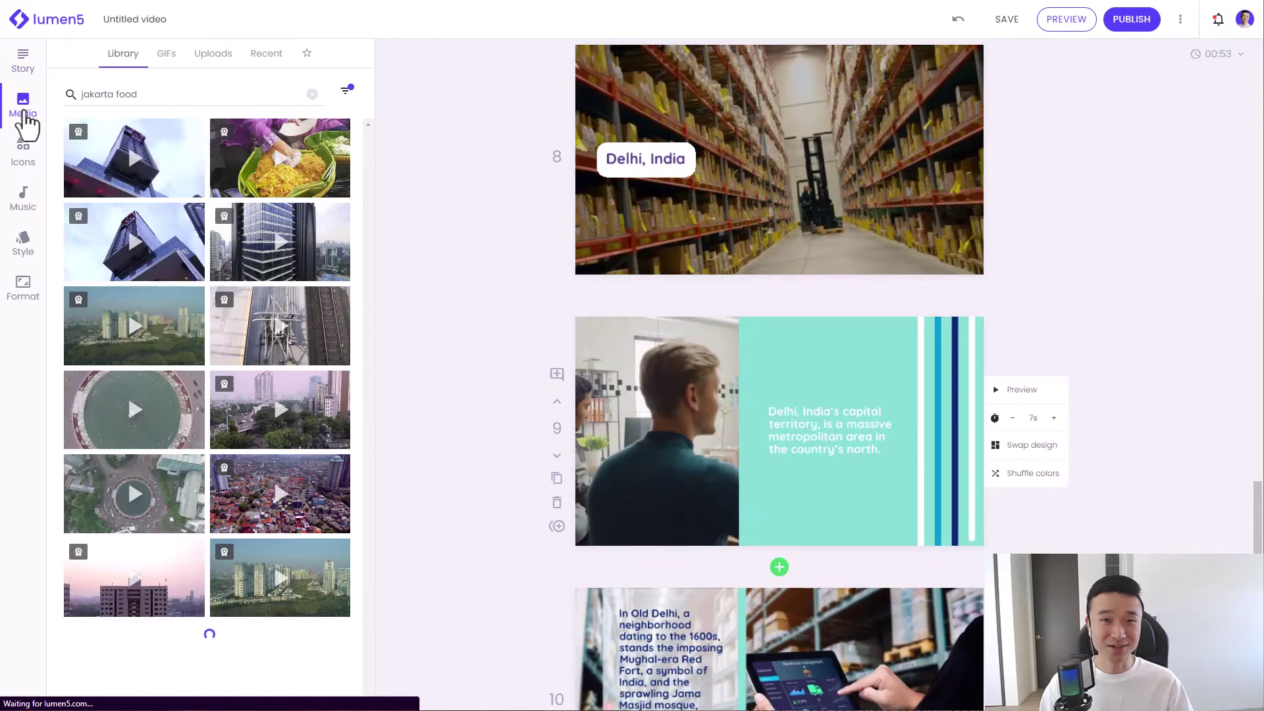
text(delhi)
key(Return)
drag(300, 290, 793, 259)
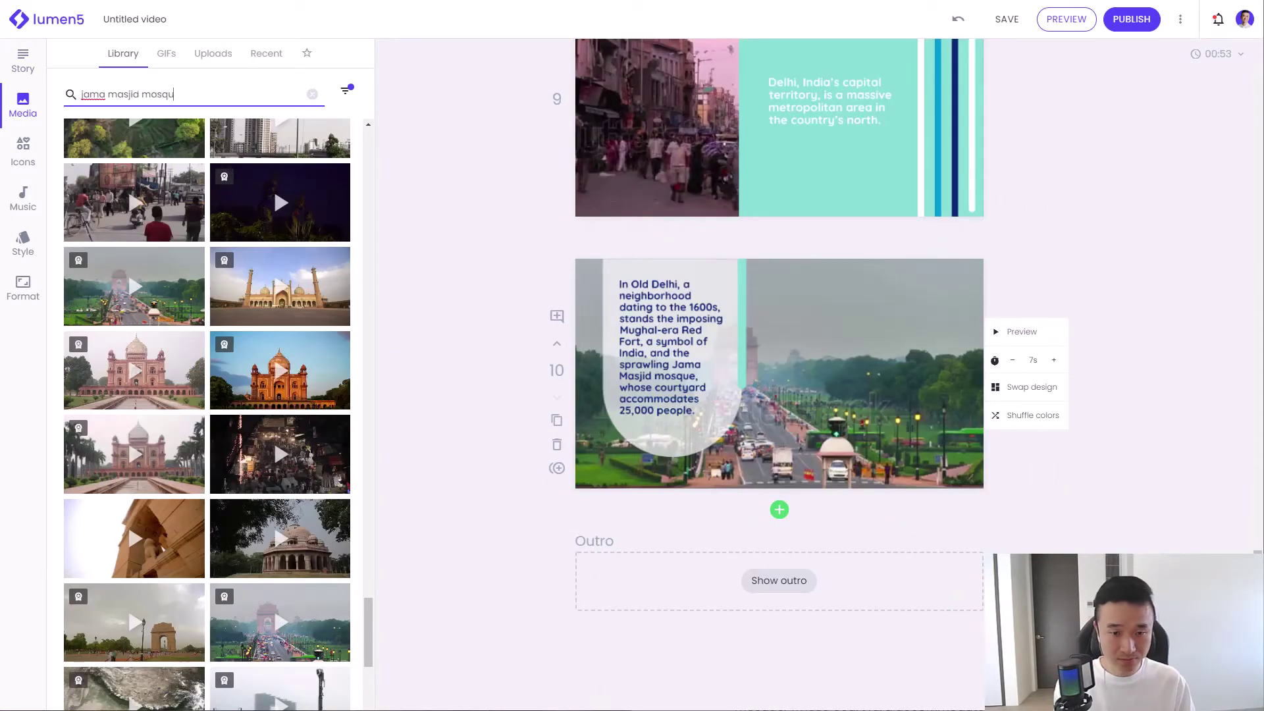
text(e)
key(Return)
drag(279, 409, 879, 422)
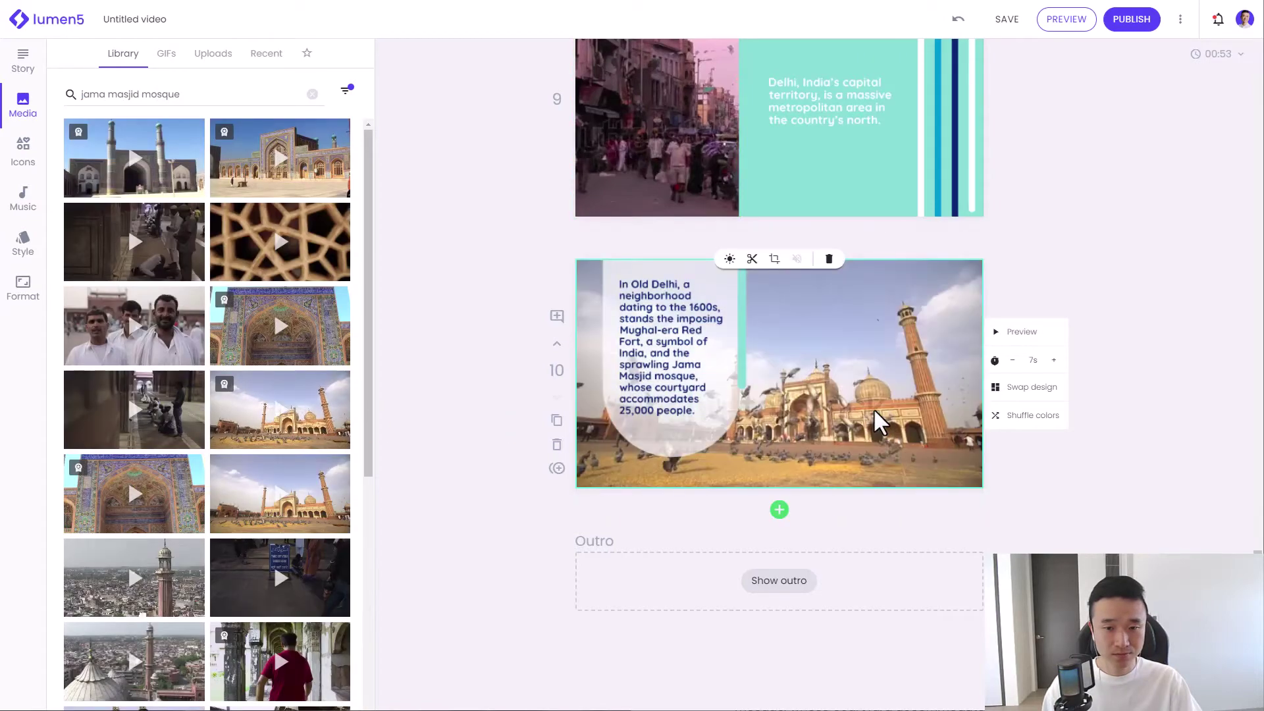
drag(1257, 514, 1257, 84)
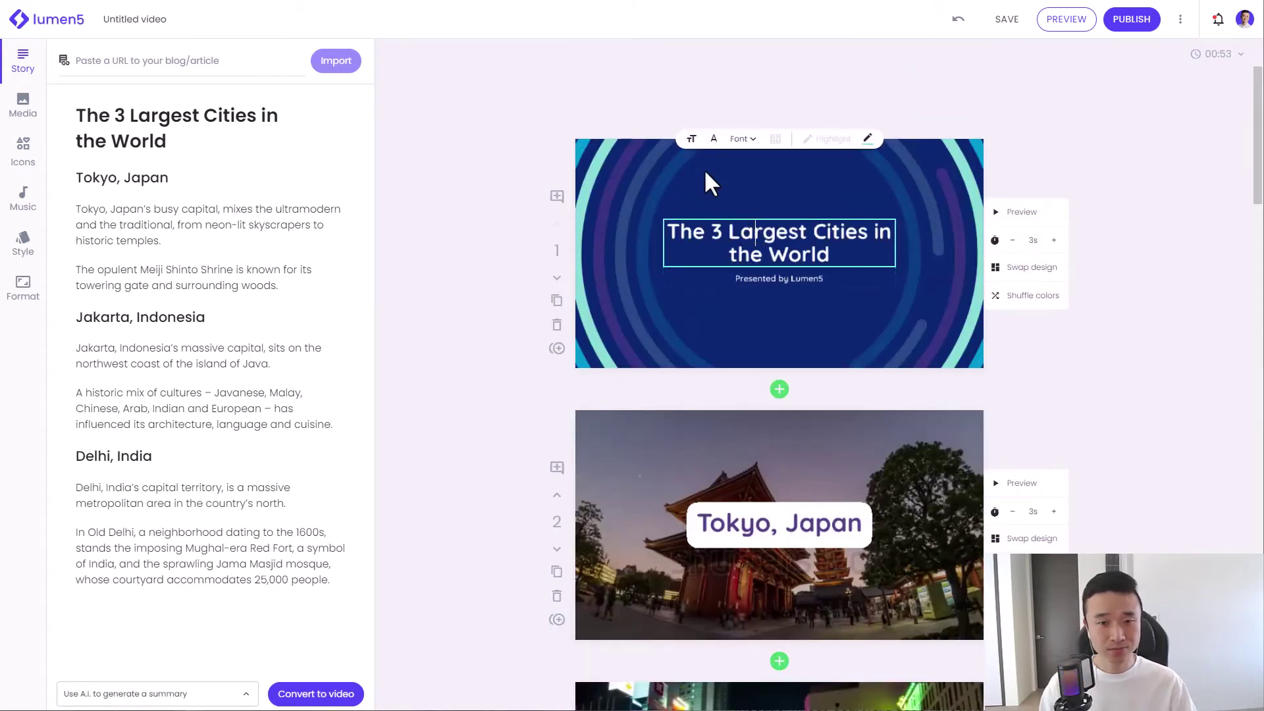
Make the title text larger and highlight the words '3 Largest'
click(692, 139)
click(726, 173)
drag(751, 231, 856, 231)
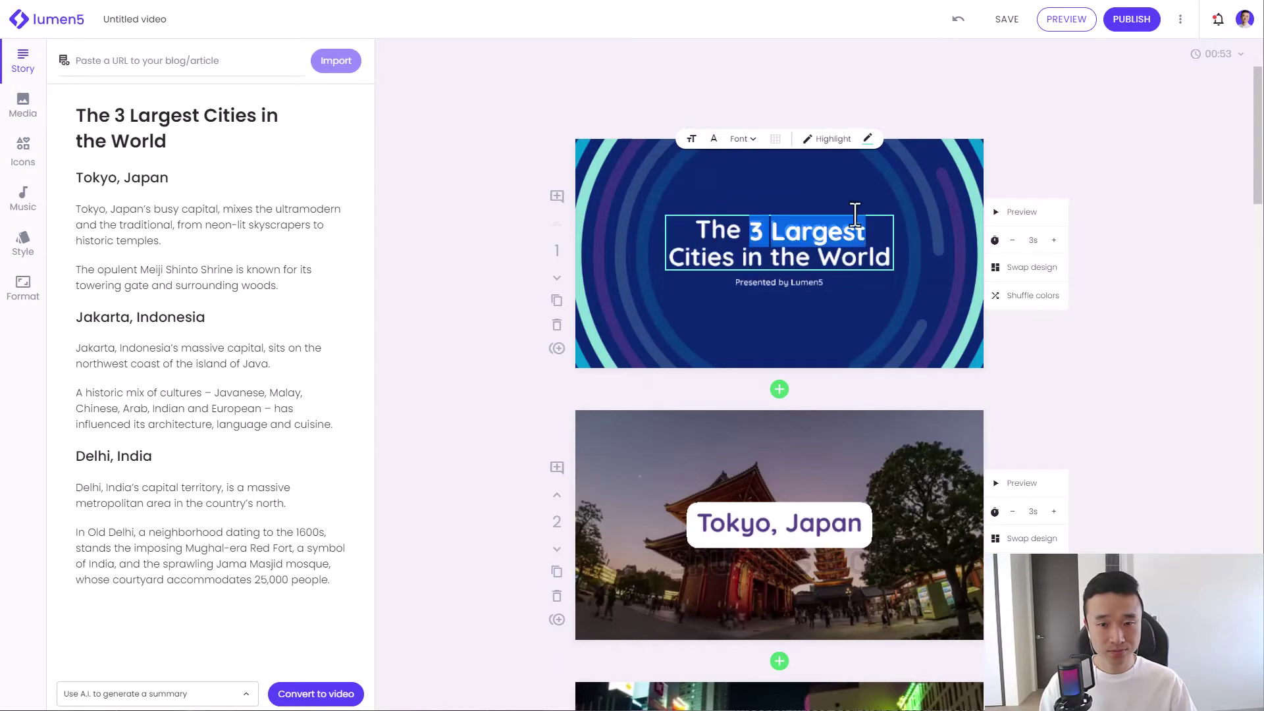
click(827, 138)
scroll(821, 297, down, 10)
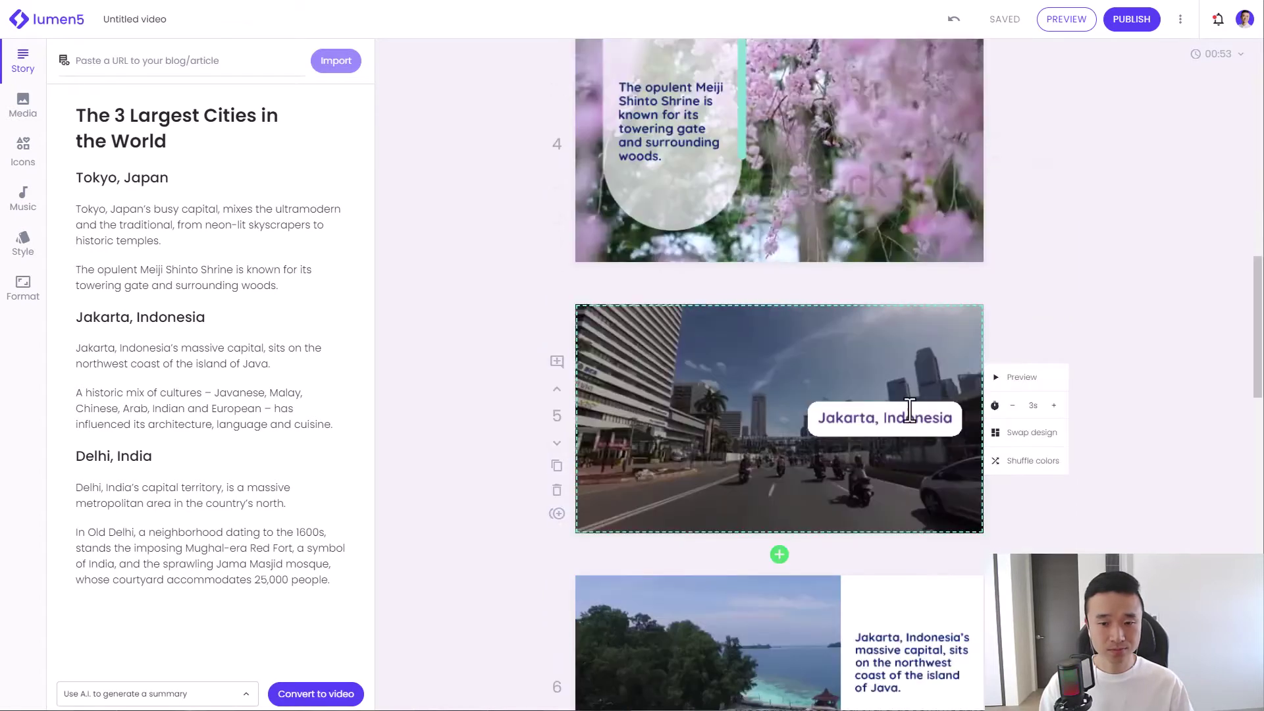
Centre the Jakarta, Indonesia caption on scene 5 and make it Huge
double_click(909, 420)
click(786, 303)
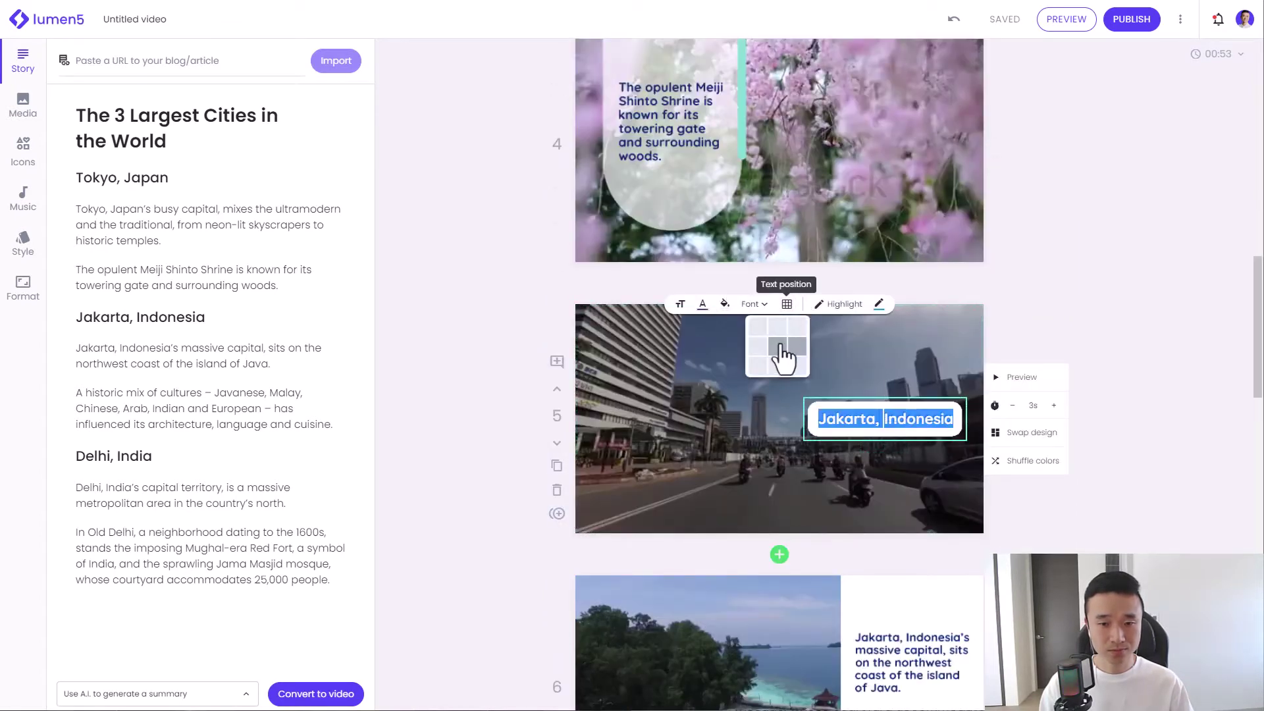
click(784, 364)
click(680, 303)
click(706, 329)
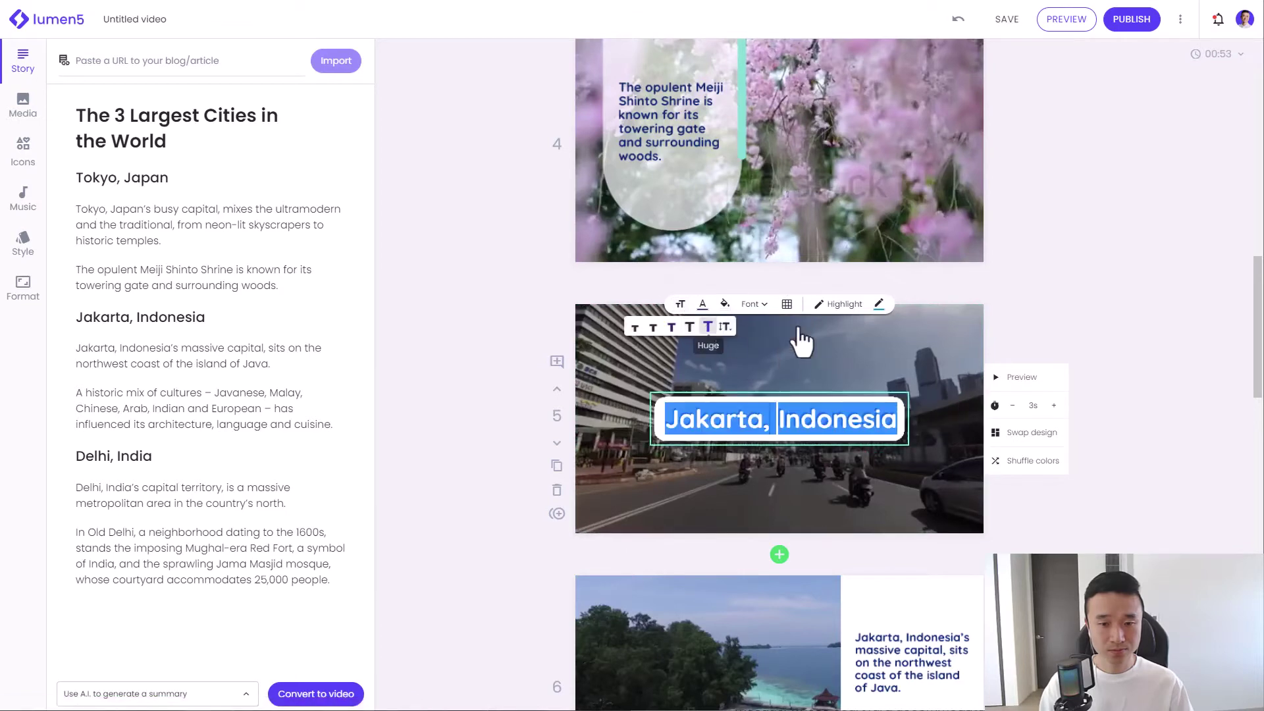
scroll(791, 396, down, 8)
Select scene 7's caption, then enlarge the Delhi, India caption
click(599, 287)
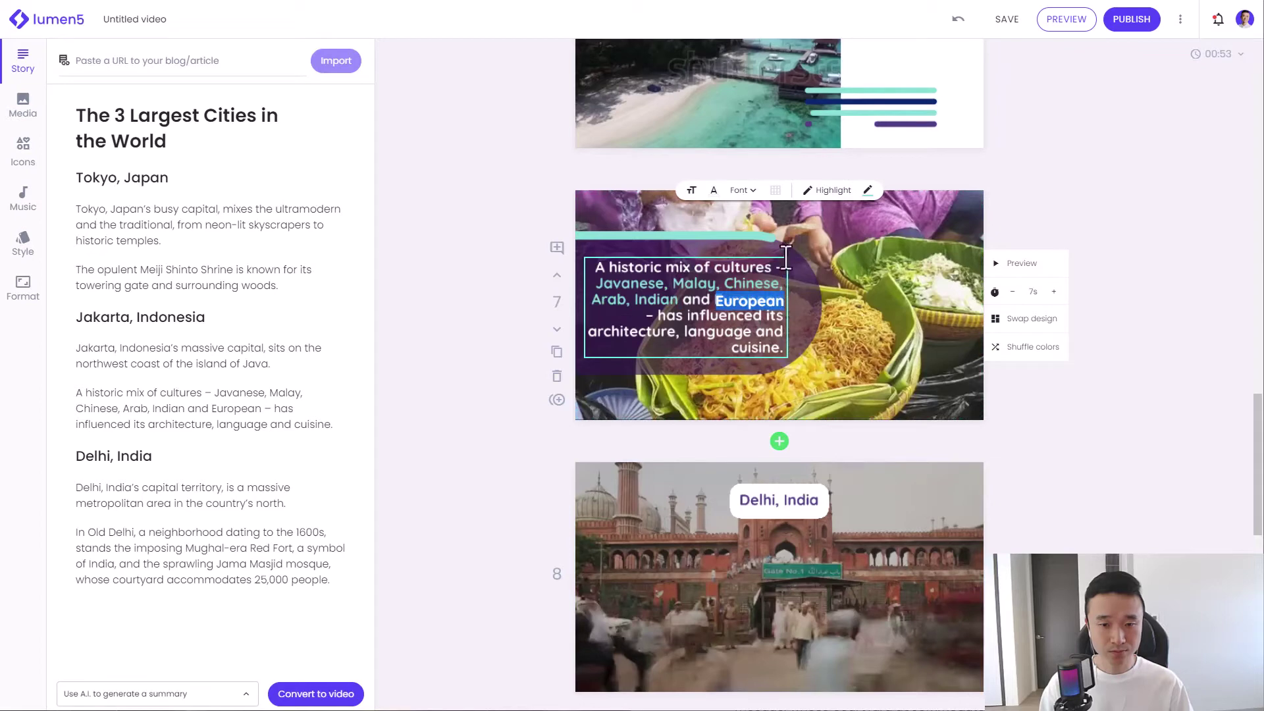
scroll(1126, 410, down, 2)
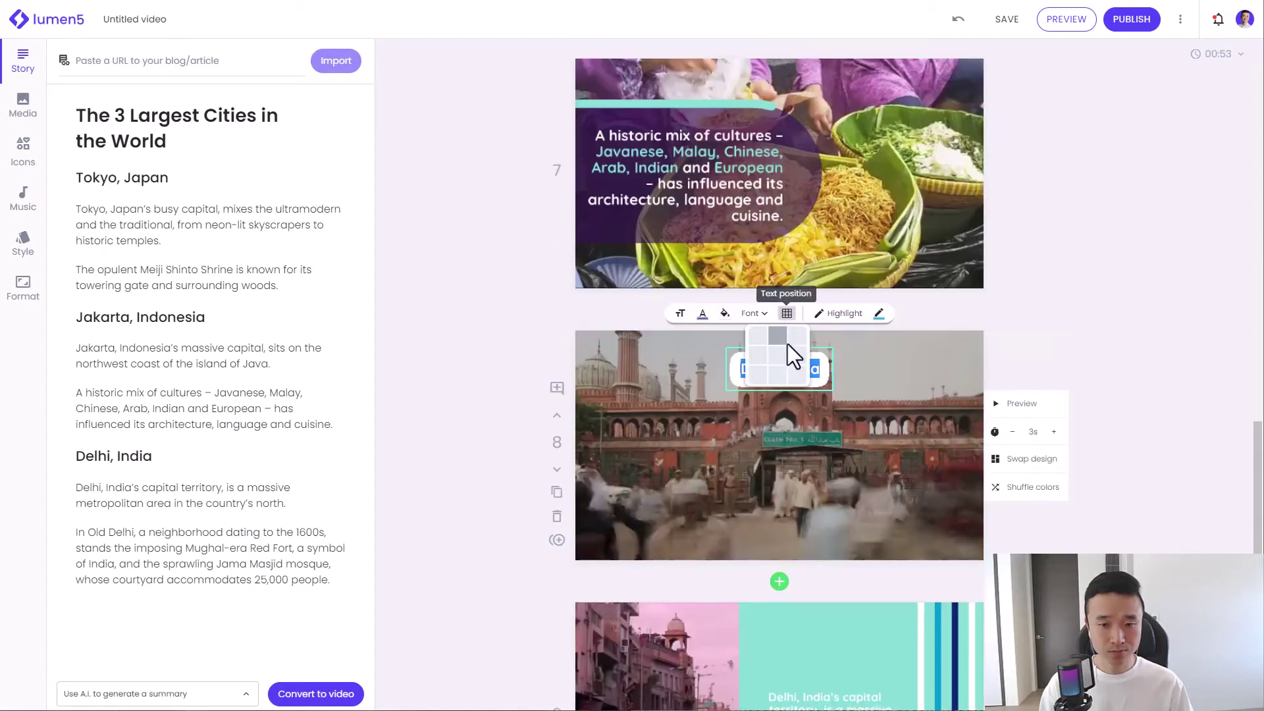
double_click(779, 445)
click(680, 330)
click(708, 356)
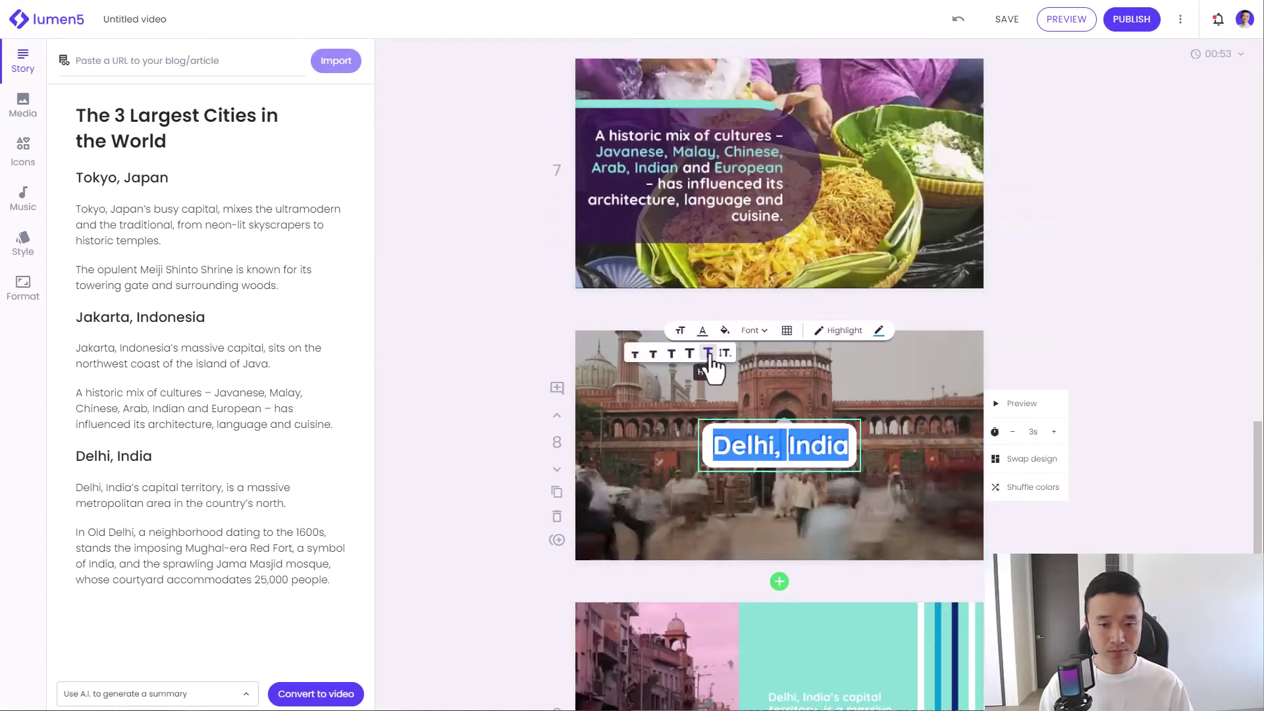
scroll(1090, 344, down, 5)
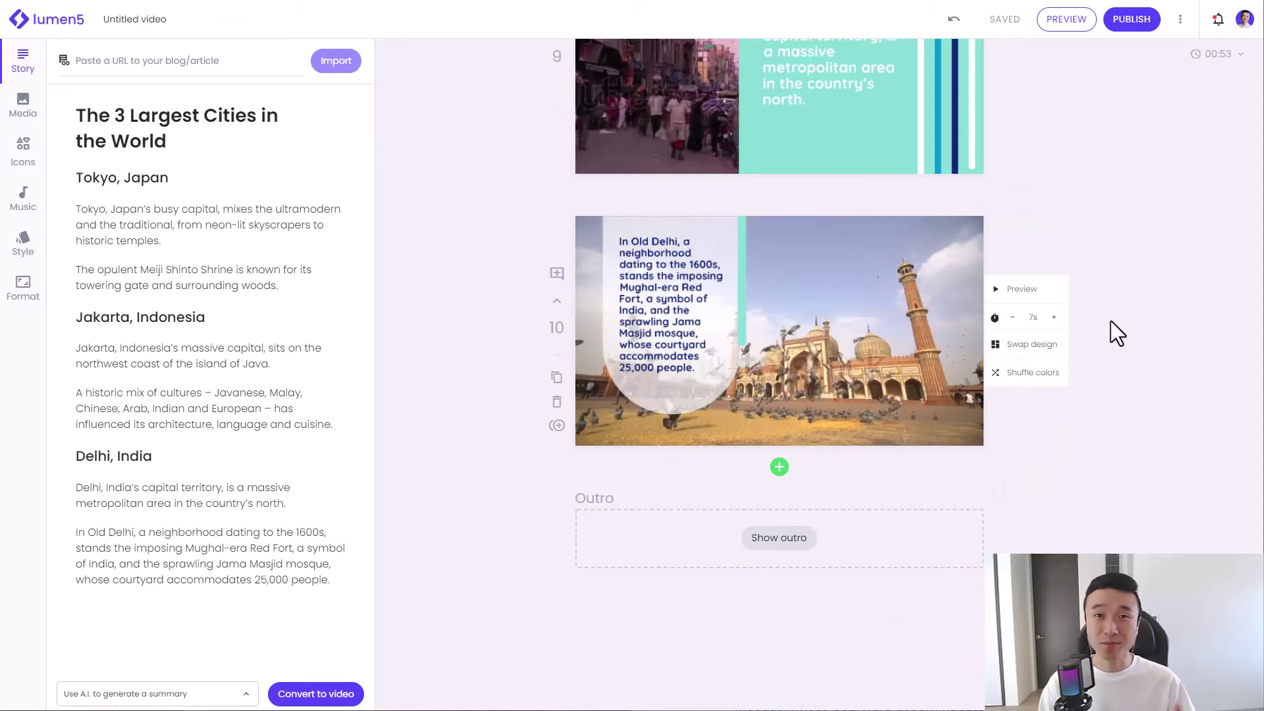